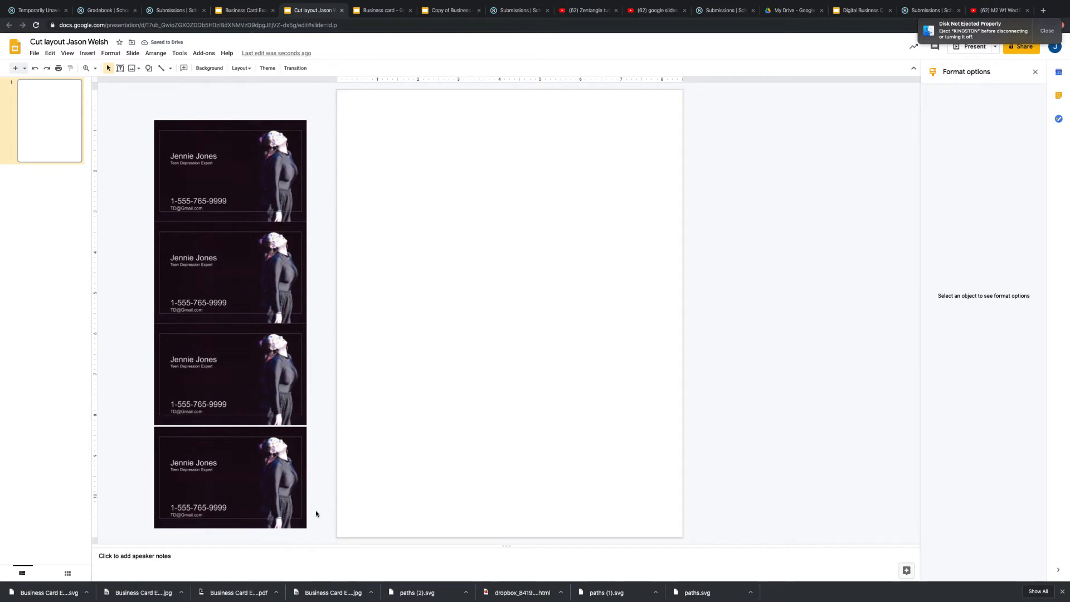
Move the lowest business card up so it sits flush against the card above it
left_click_drag(326, 529, 182, 443)
left_click(103, 434)
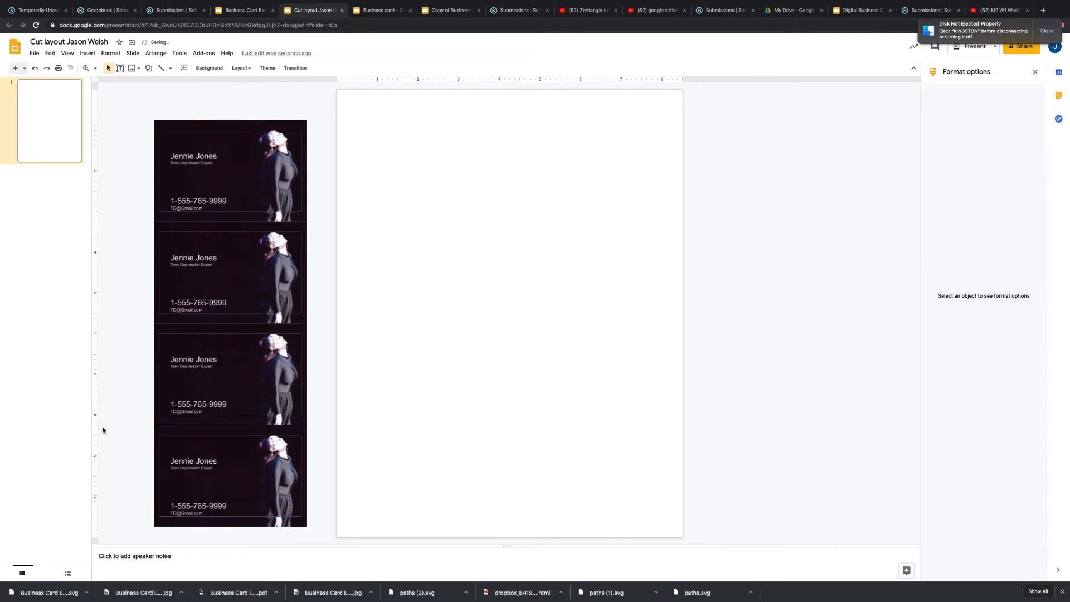
Duplicate the column of four business cards and place the copy flush against its right side
left_click_drag(141, 100, 341, 560)
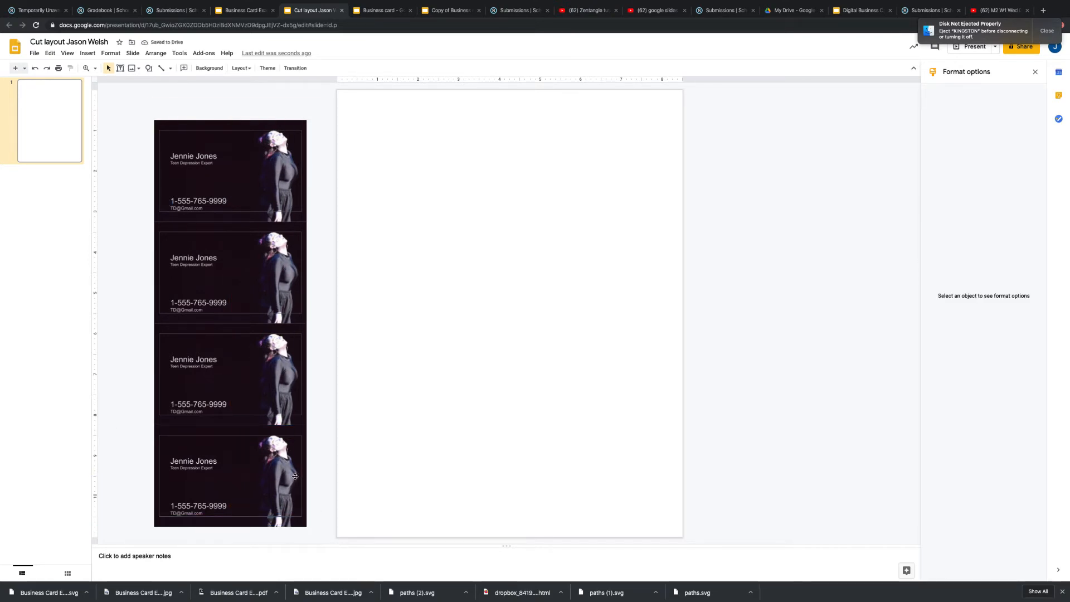
left_click_drag(127, 94, 417, 600)
left_click(168, 134)
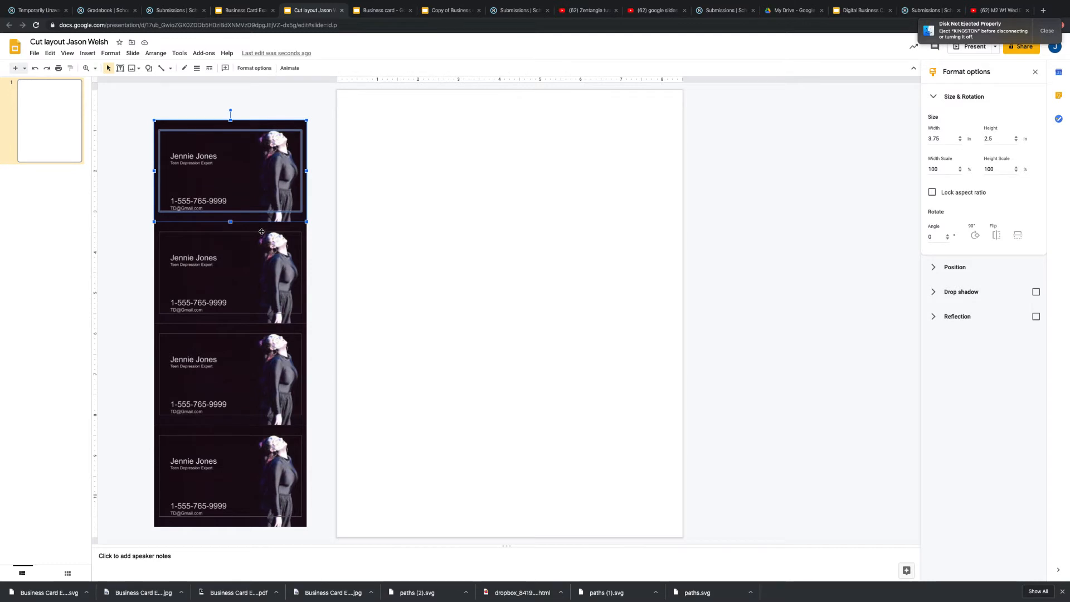
left_click(210, 234, "shift")
left_click(197, 228, "shift")
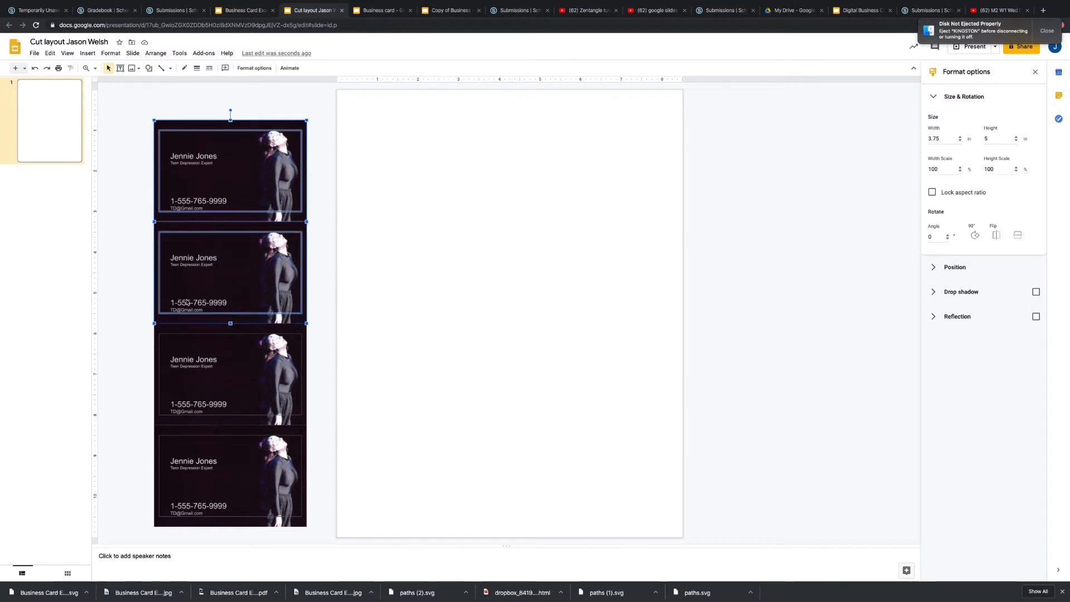
left_click(172, 334, "shift")
left_click(170, 382, "shift")
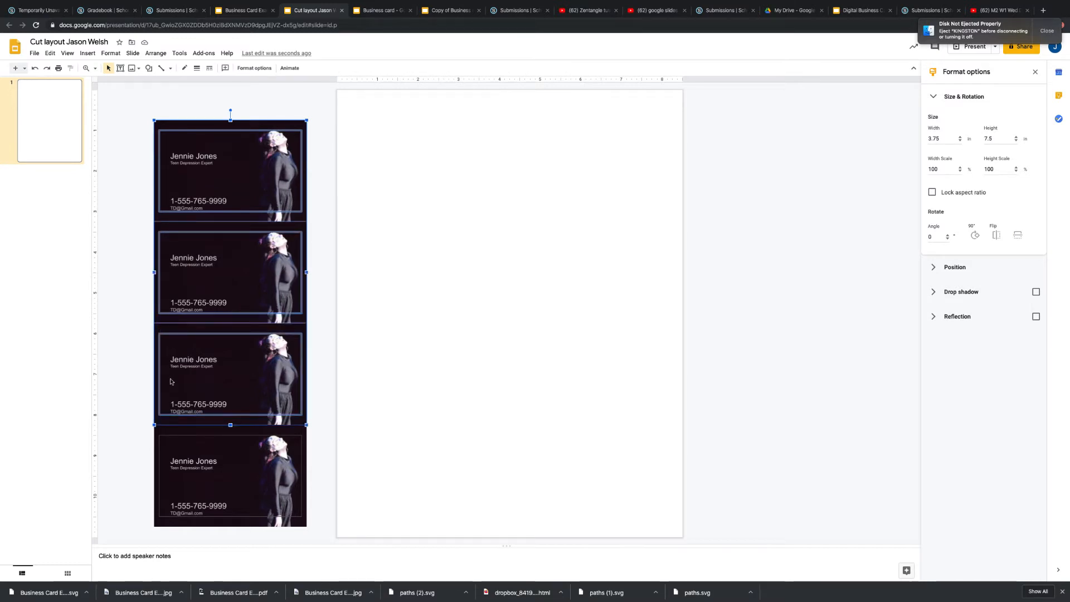
left_click(166, 437, "shift")
left_click(157, 432, "shift")
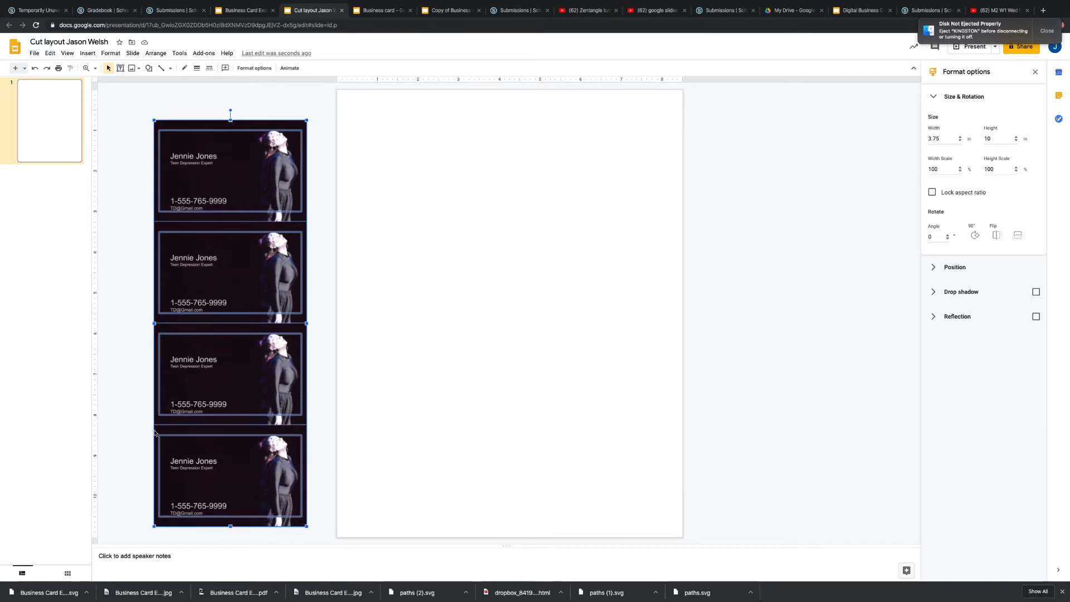
key("ctrl+d")
left_click_drag(187, 406, 320, 400)
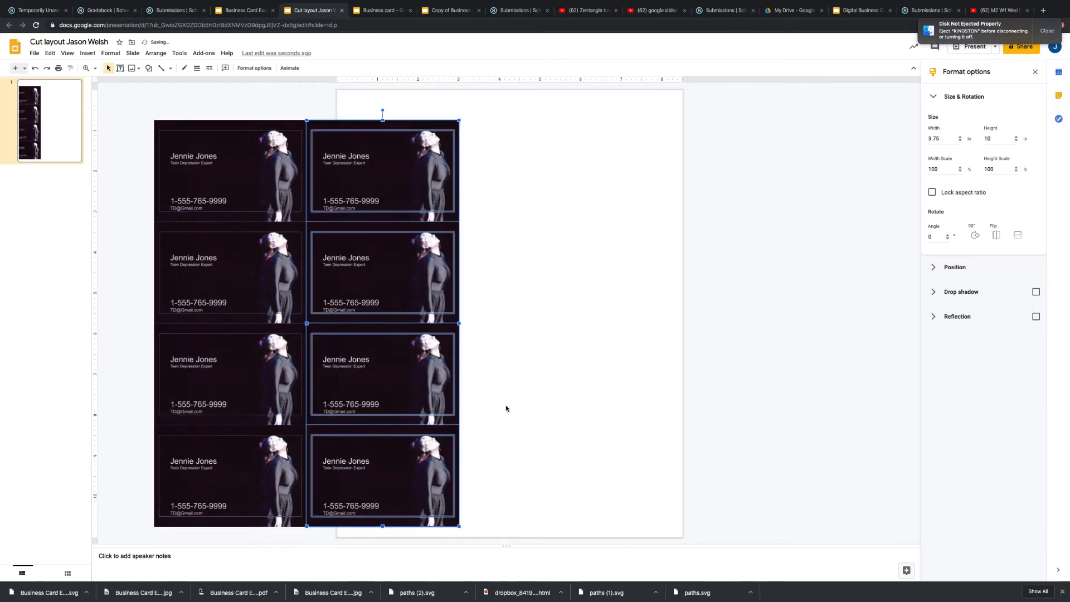
left_click(506, 409)
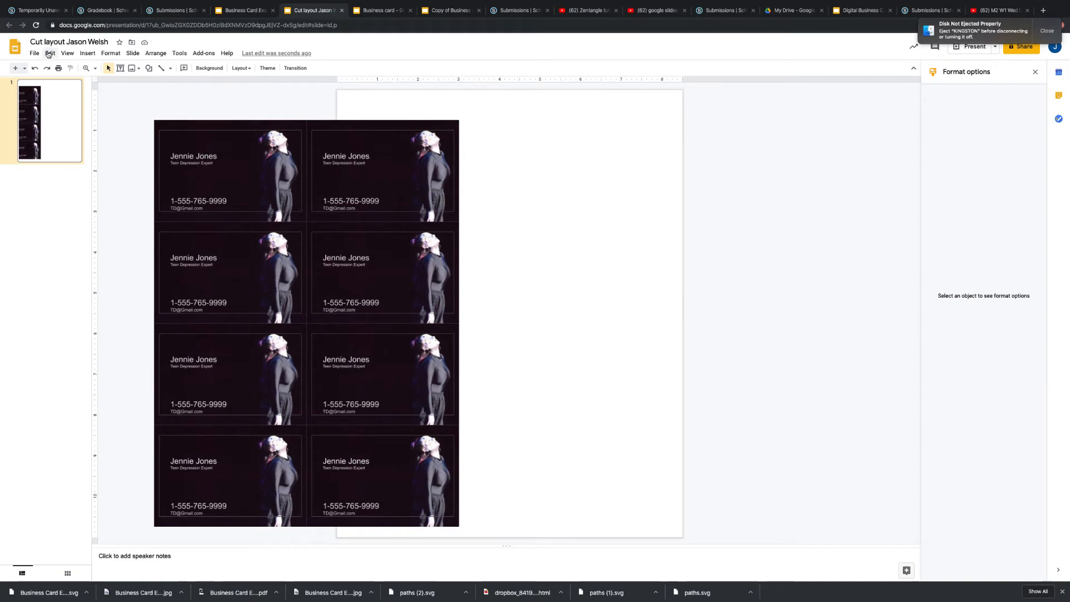
Select all eight business cards and move the whole grid to the centre of the page
left_click(49, 54)
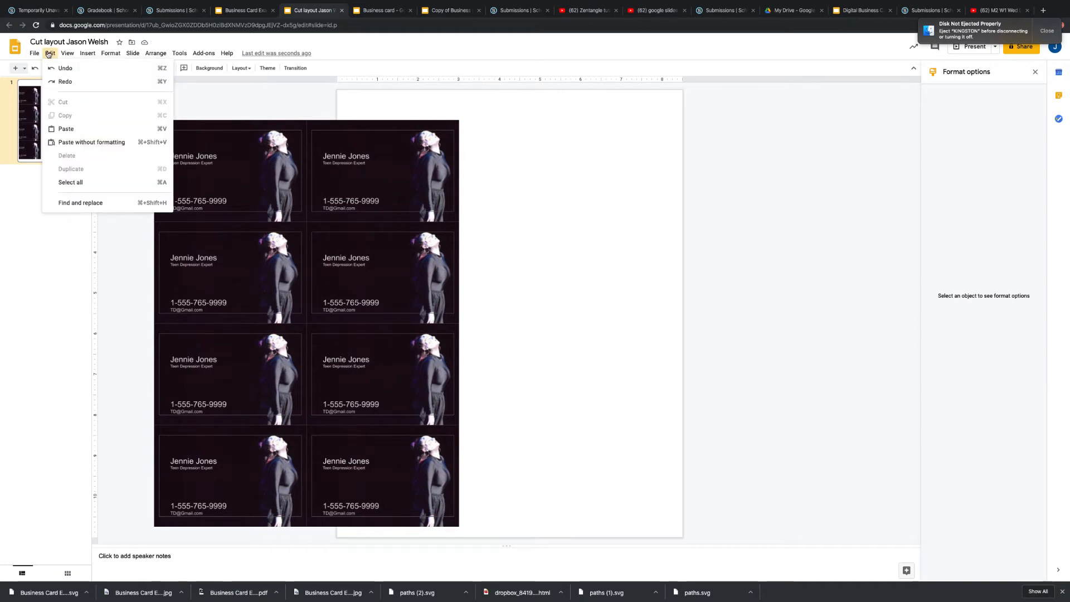
left_click(88, 185)
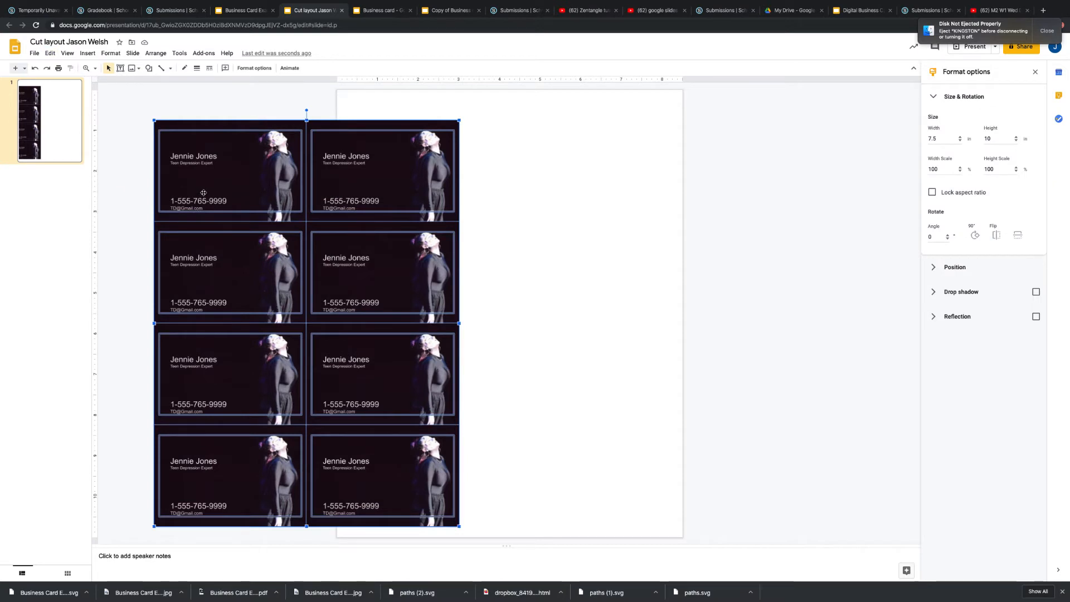
left_click_drag(204, 193, 406, 185)
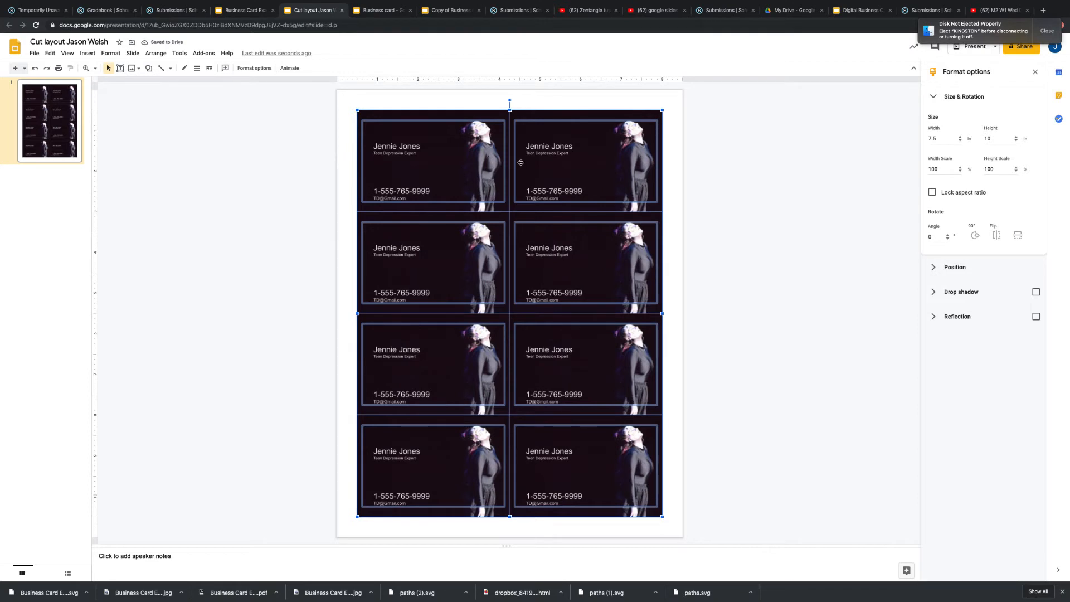
left_click(364, 99)
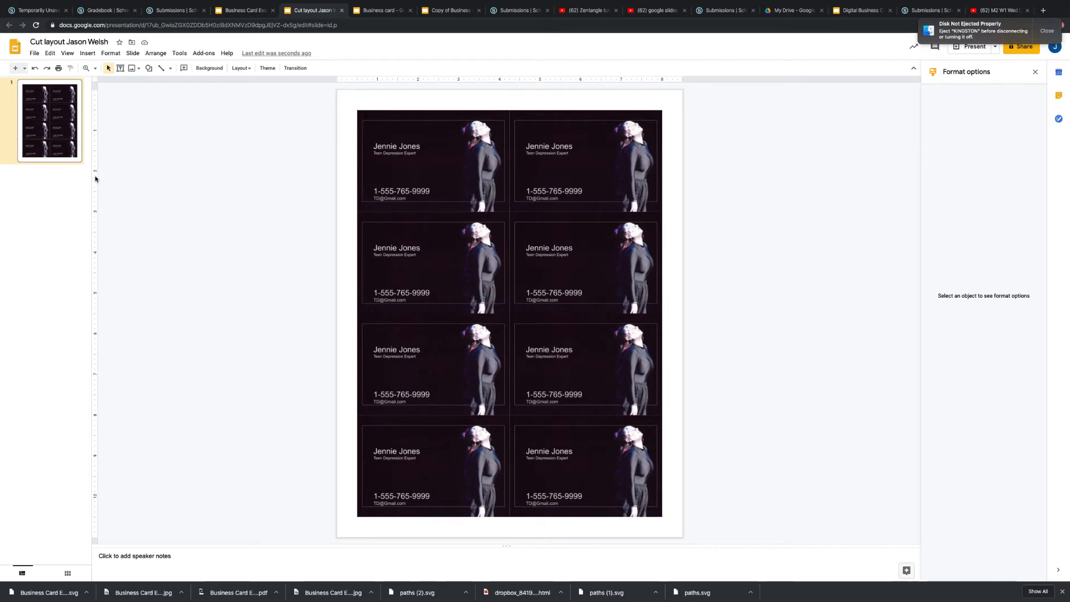
Place ruler guides along the card grid's outer edges, its vertical centre line and the boundaries between the rows
left_click_drag(95, 179, 357, 185)
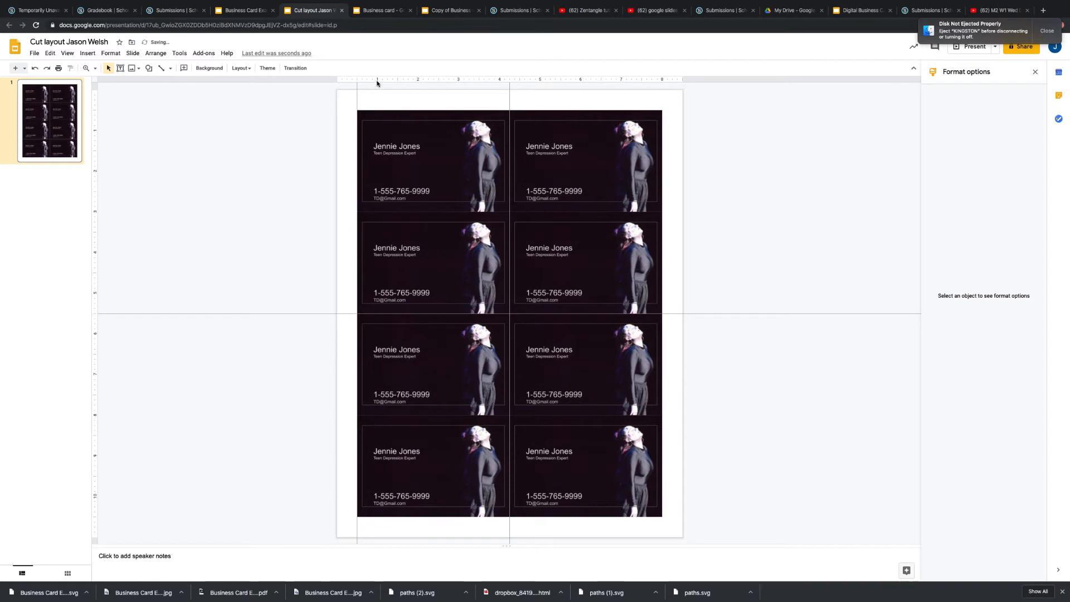
left_click_drag(378, 84, 379, 112)
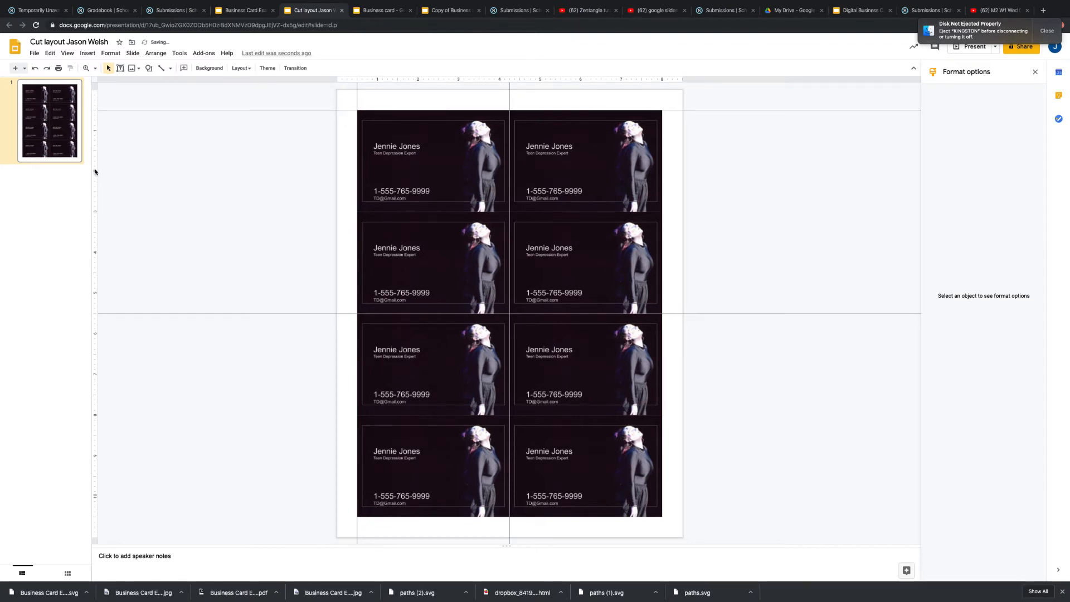
left_click_drag(94, 172, 663, 239)
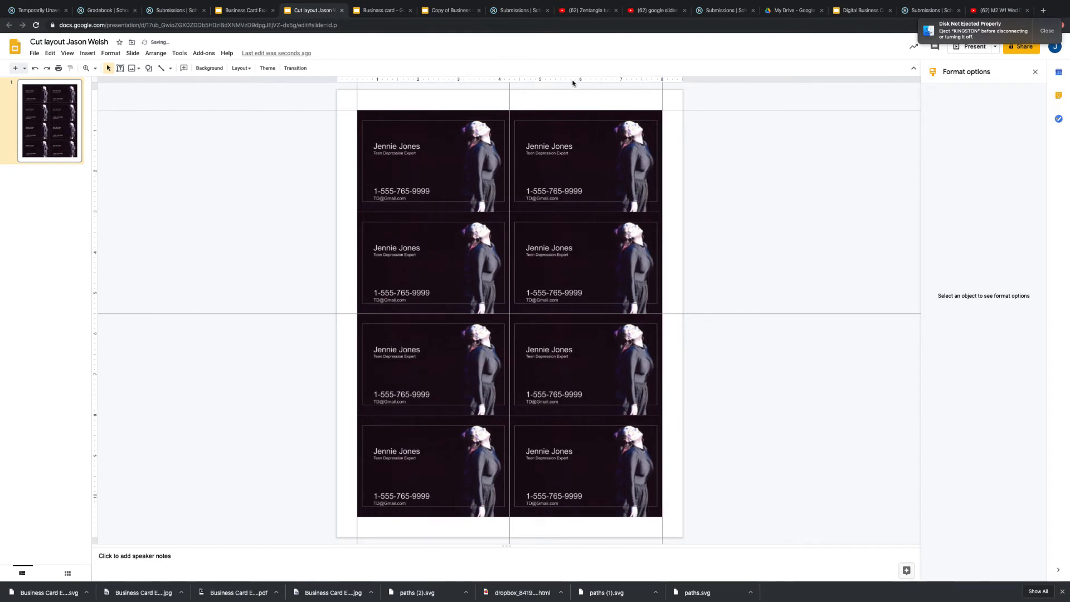
left_click_drag(572, 83, 580, 214)
left_click_drag(472, 82, 482, 416)
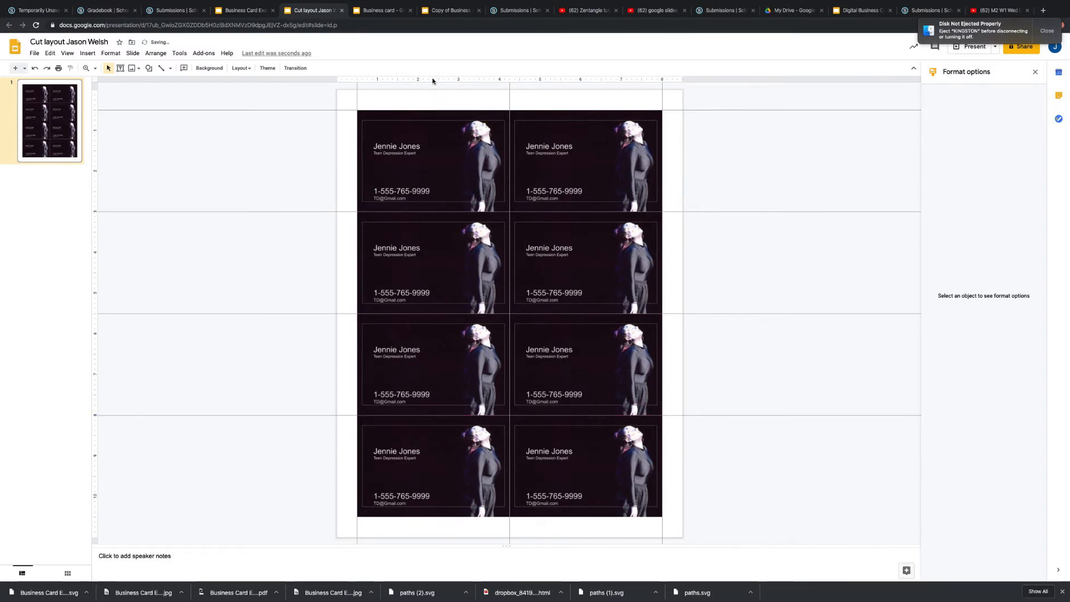
left_click_drag(430, 82, 428, 518)
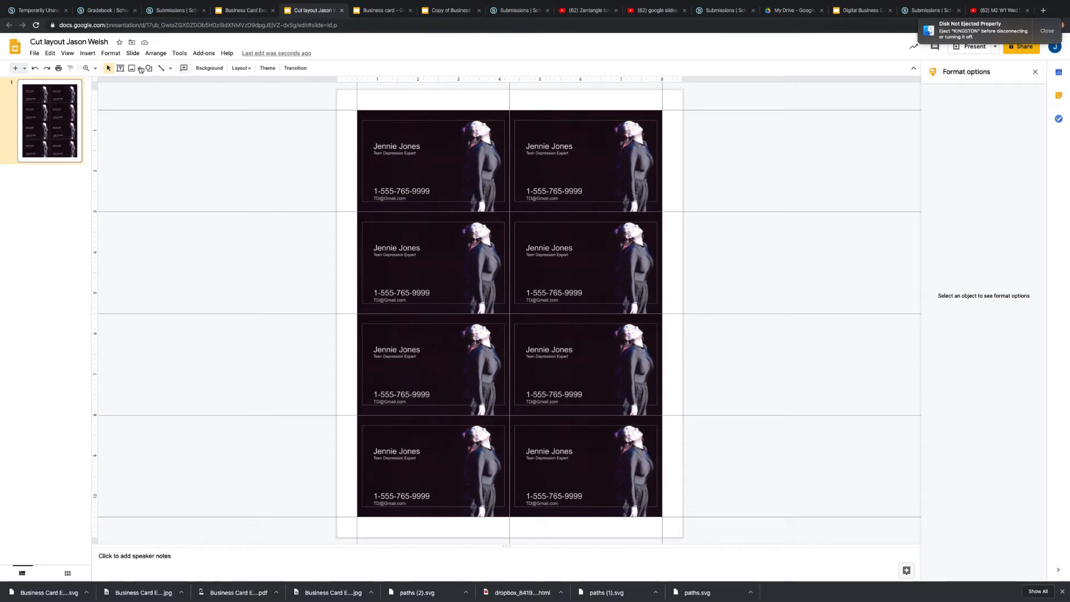
Draw a horizontal crop mark about 0.35 in long in the left margin, level with the first card's upper trim line
left_click(97, 68)
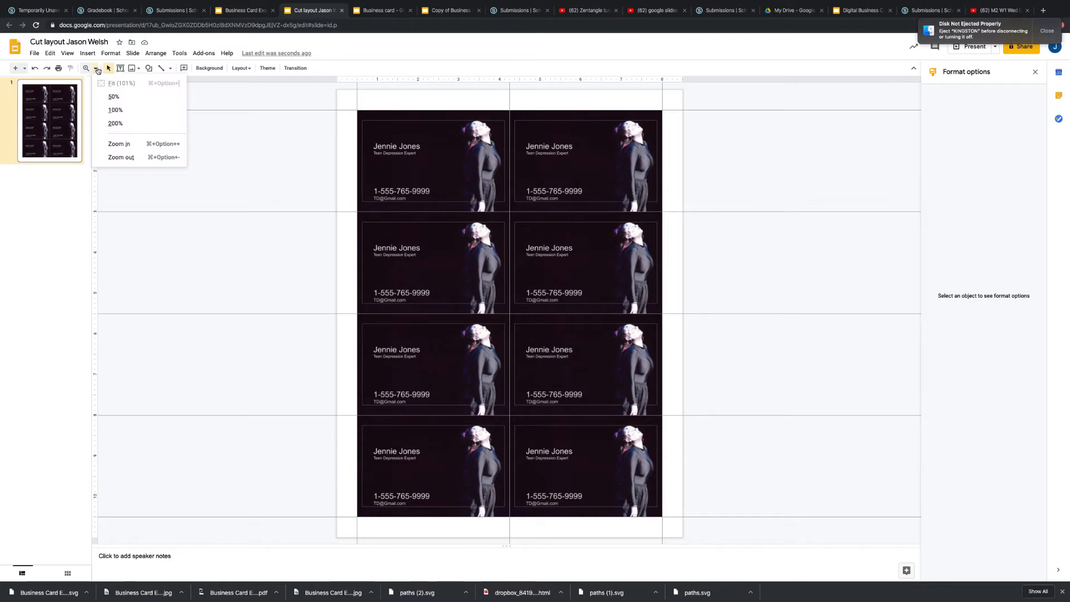
left_click(155, 144)
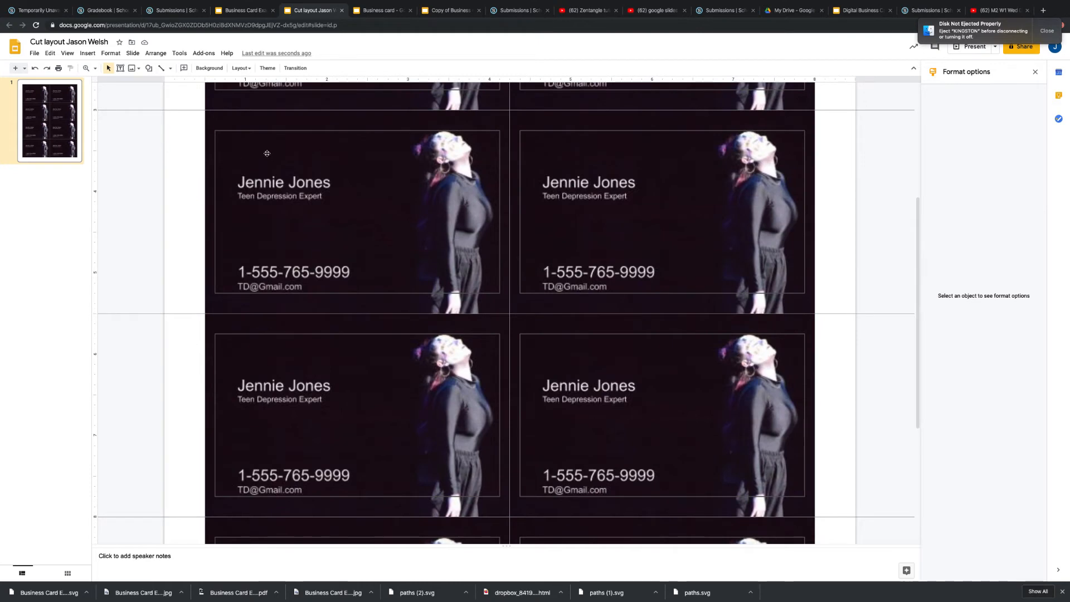
scroll(262, 167, "down", 3)
scroll(260, 199, "up", 2)
scroll(261, 199, "up", 1)
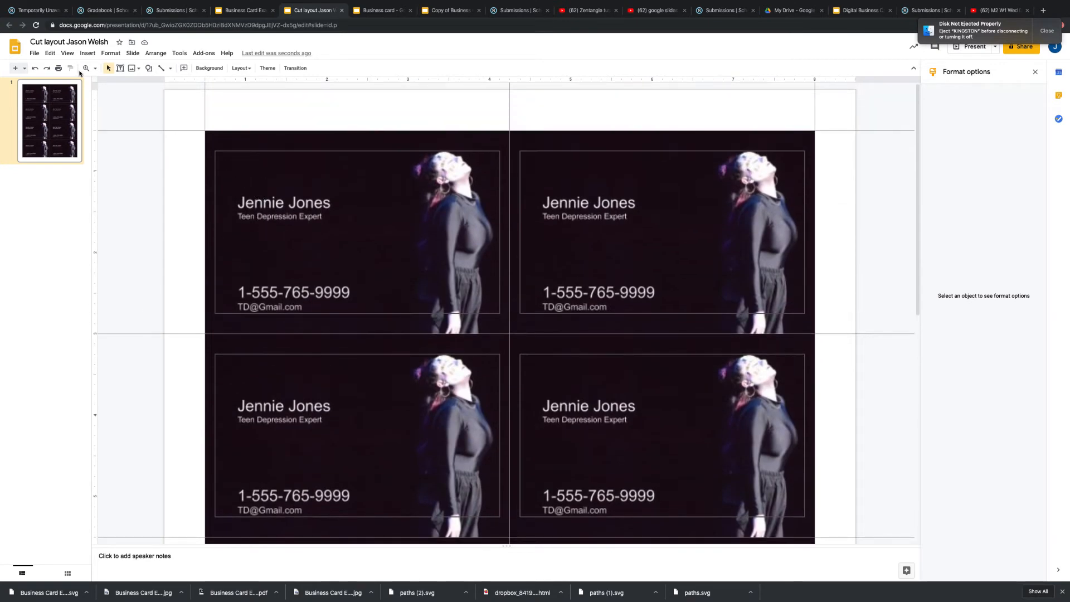
left_click(162, 68)
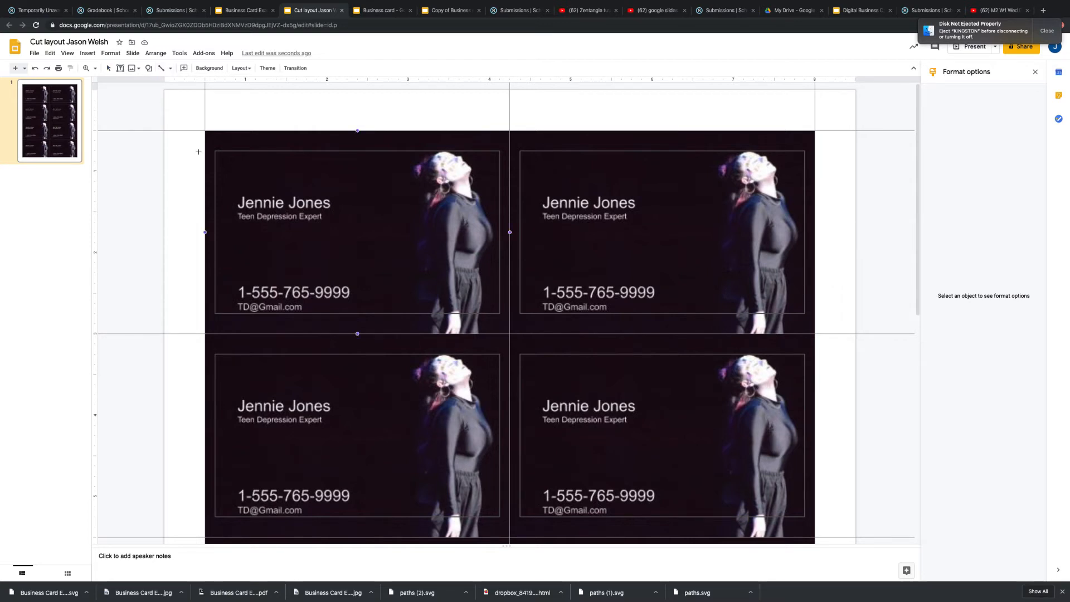
left_click_drag(198, 151, 168, 151)
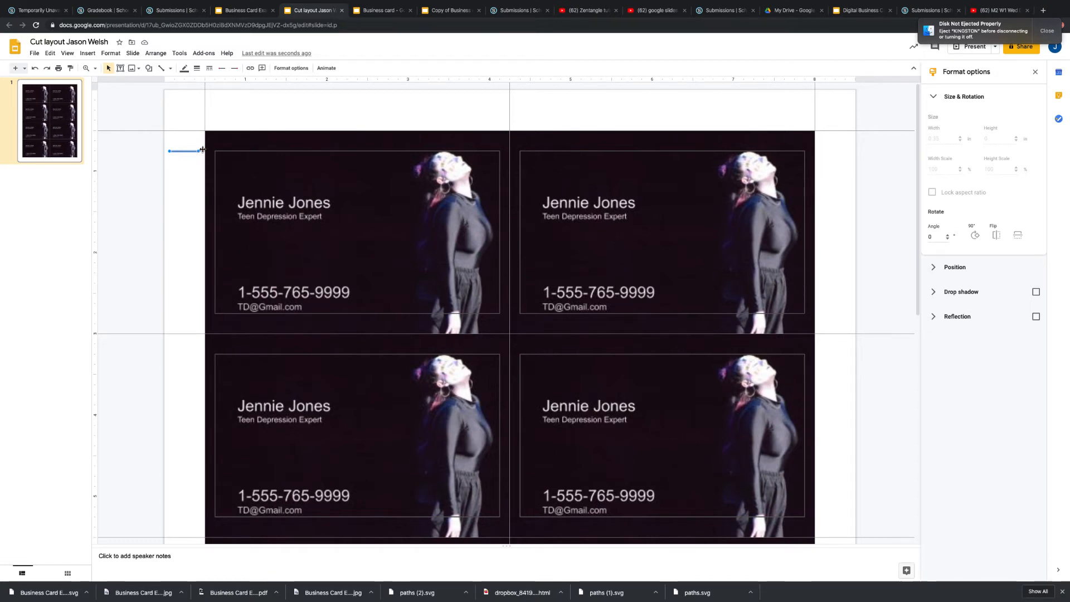
left_click_drag(191, 151, 189, 151)
Duplicate the left-margin crop mark to the first card's lower trim line and the second card's upper trim line
key("ctrl+d")
left_click_drag(196, 166, 183, 314)
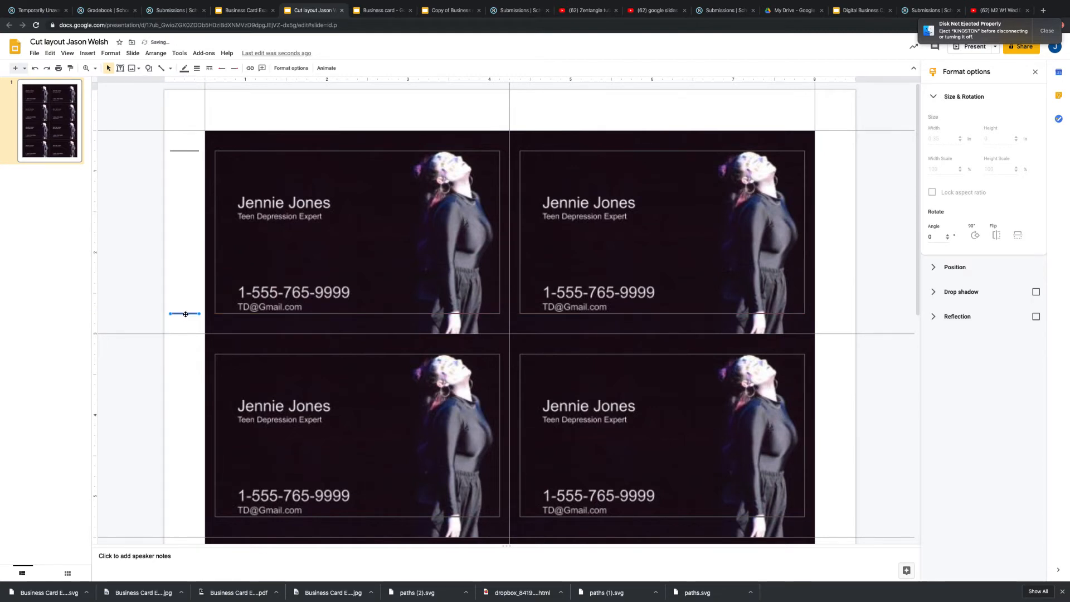
key("ctrl+d")
left_click_drag(173, 358, 180, 354)
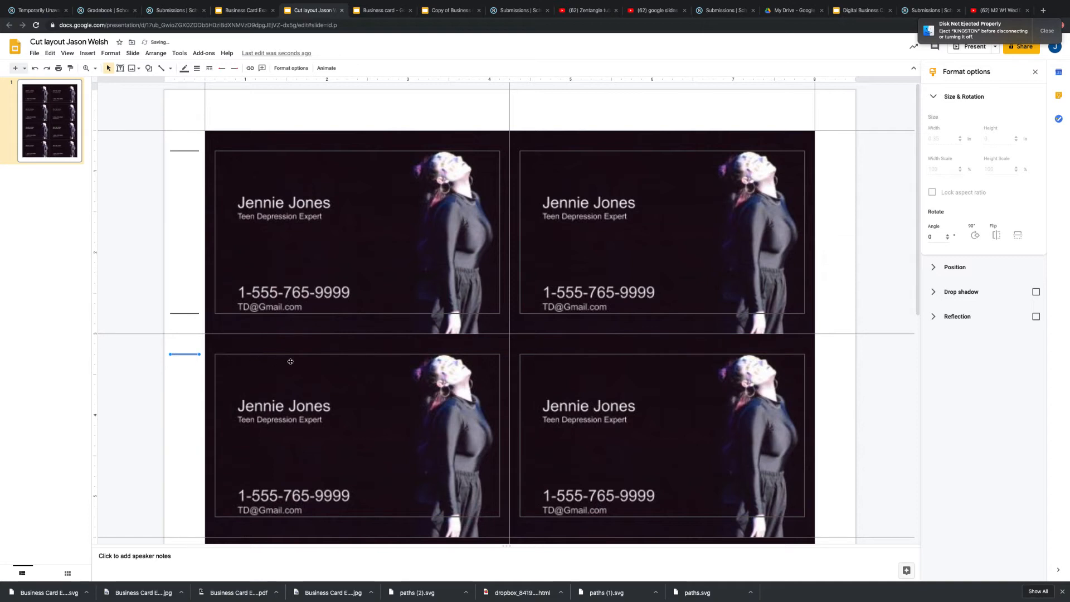
Duplicate the left-margin crop mark to the second card's lower trim line and the third card's upper trim line
scroll(269, 348, "down", 3)
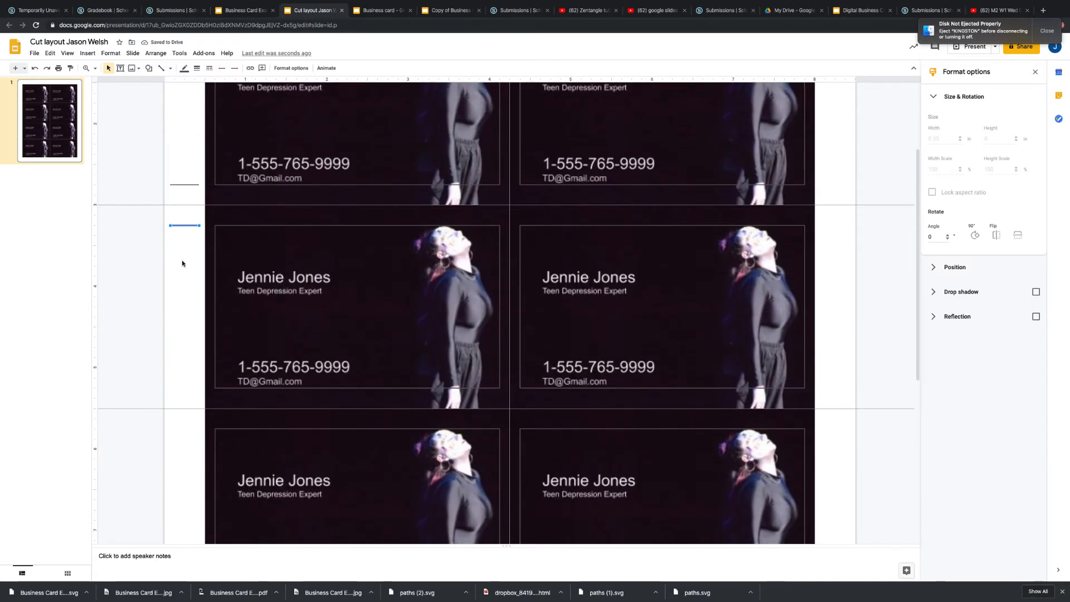
key("ctrl+d")
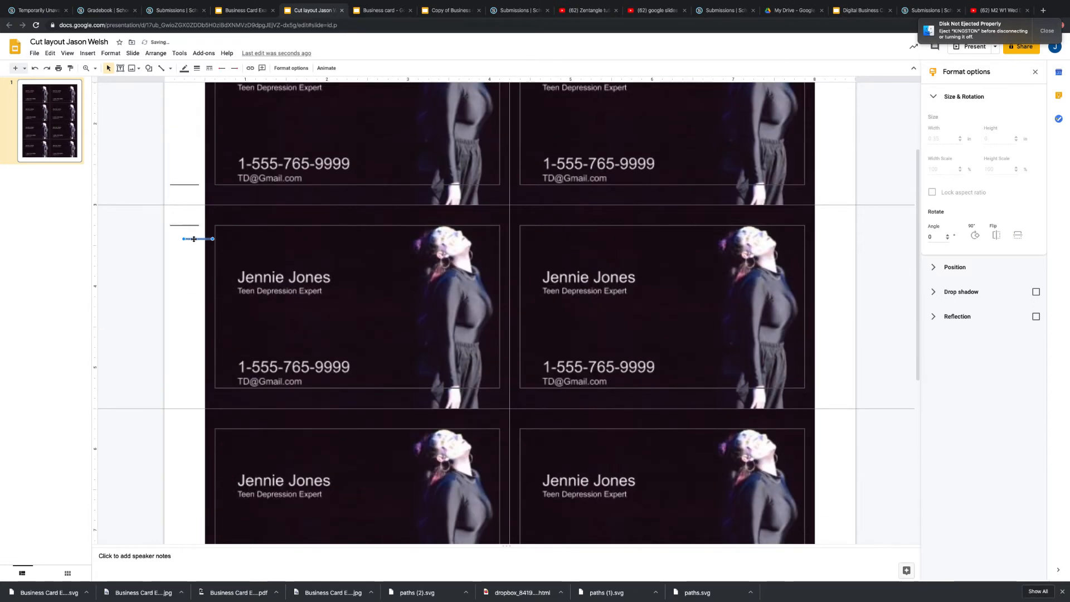
left_click_drag(189, 238, 184, 389)
key("ctrl+d")
left_click_drag(195, 401, 182, 428)
Duplicate the left-margin crop mark to the third card's lower trim line and both trim lines of the fourth card
scroll(182, 427, "down", 5)
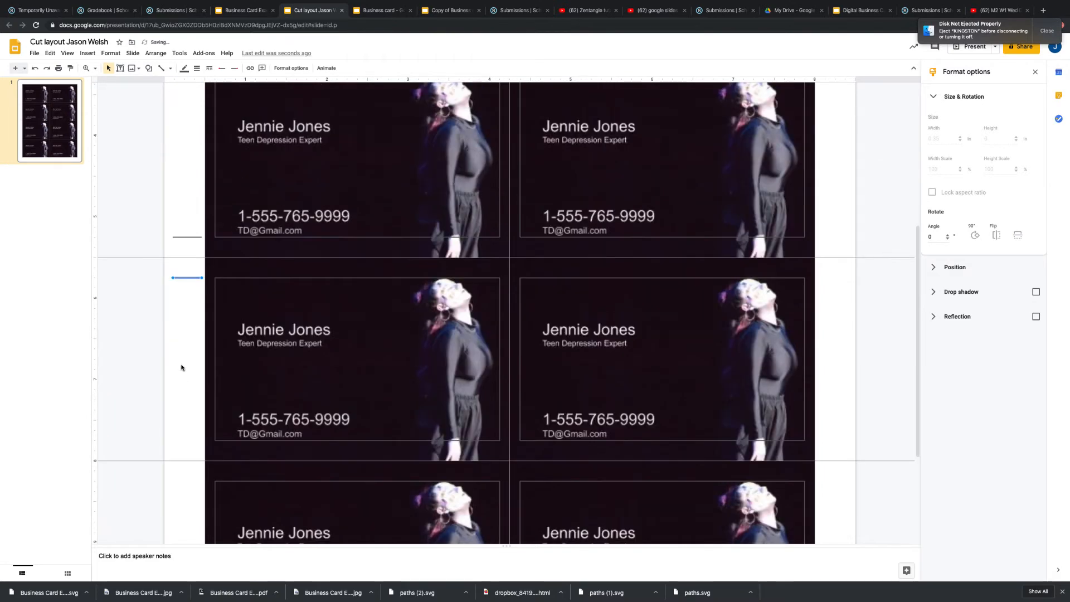
key("ctrl+d")
left_click_drag(193, 291, 180, 439)
scroll(181, 429, "down", 2)
key("ctrl+d")
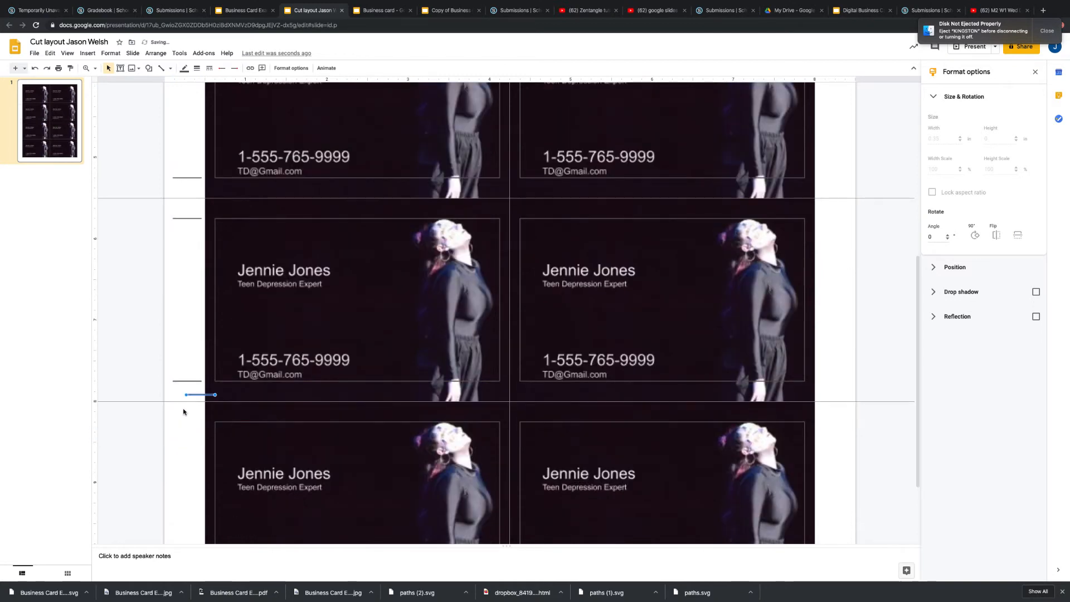
left_click_drag(195, 395, 180, 422)
scroll(181, 421, "down", 1)
scroll(180, 421, "down", 3)
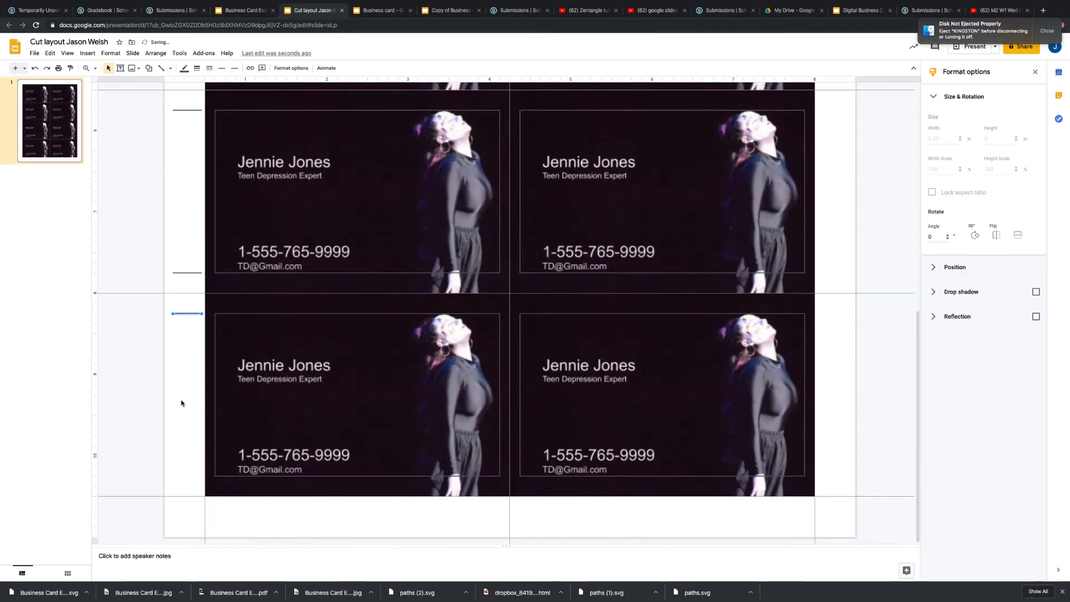
key("ctrl+d")
left_click_drag(195, 327, 179, 476)
Draw a vertical crop mark about 0.27 in long in the top margin, aligned with the left trim line of the first card
scroll(214, 283, "up", 8)
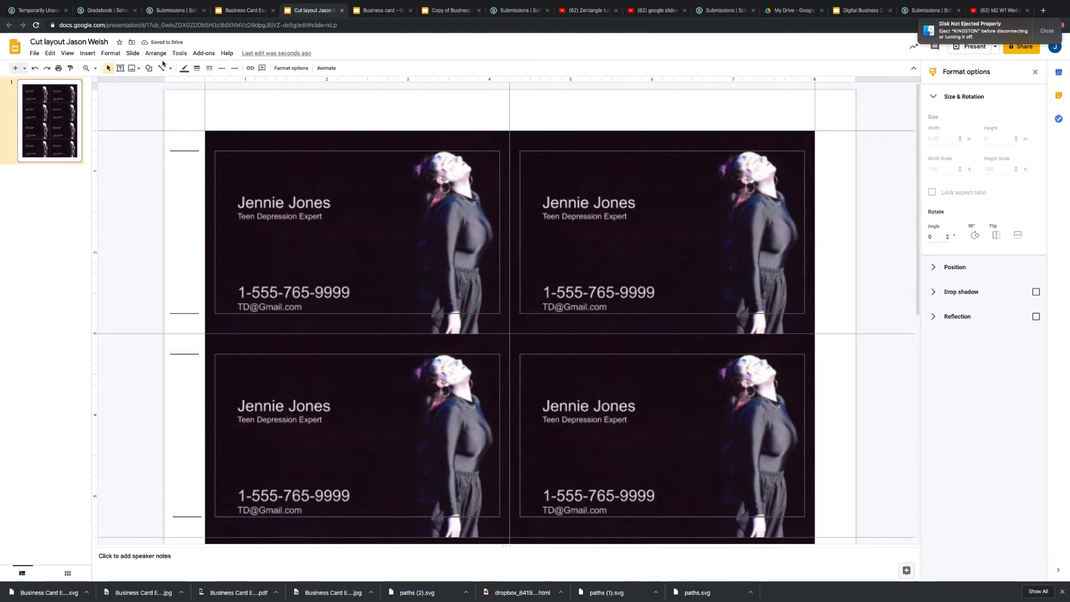
left_click(161, 68)
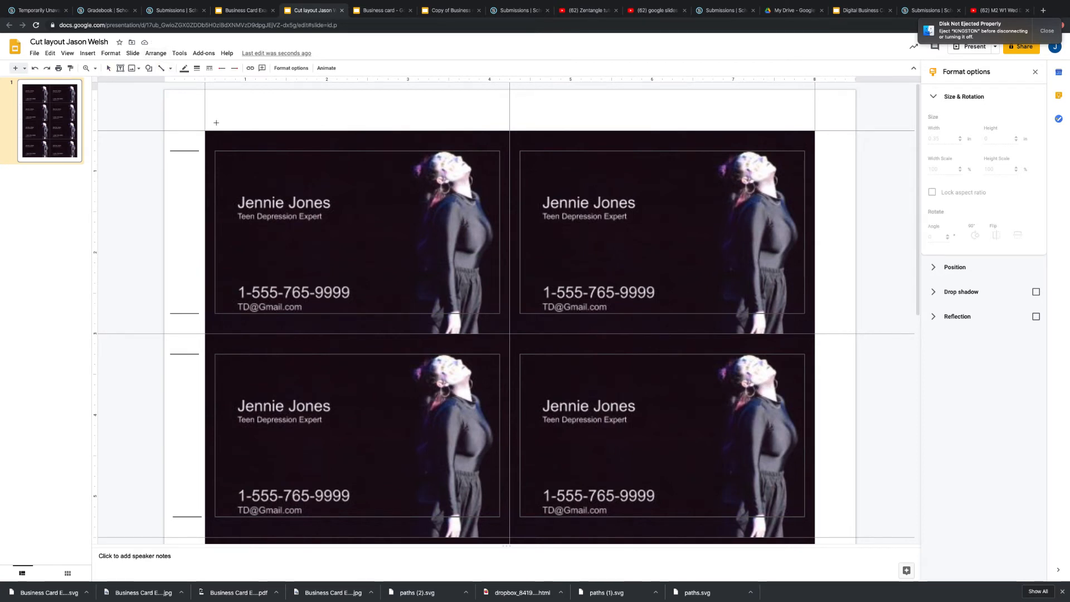
left_click_drag(216, 122, 216, 101)
left_click(238, 108)
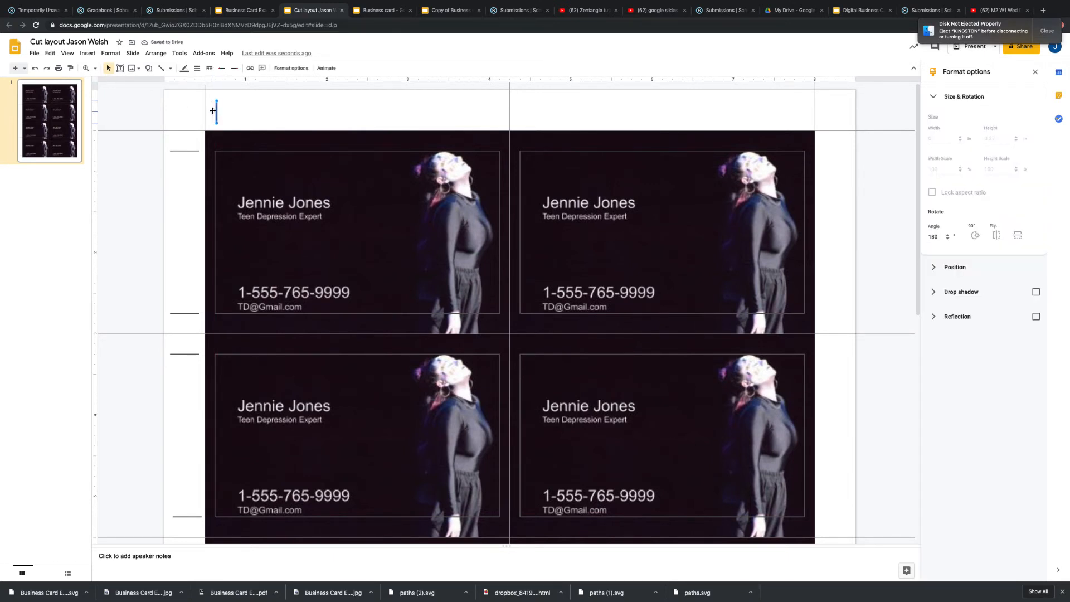
left_click_drag(213, 111, 214, 115)
Copy the vertical crop mark to the three remaining vertical trim lines above the top row of cards
key("super+v")
left_click_drag(228, 121, 805, 112)
key("super+v")
key("super+v")
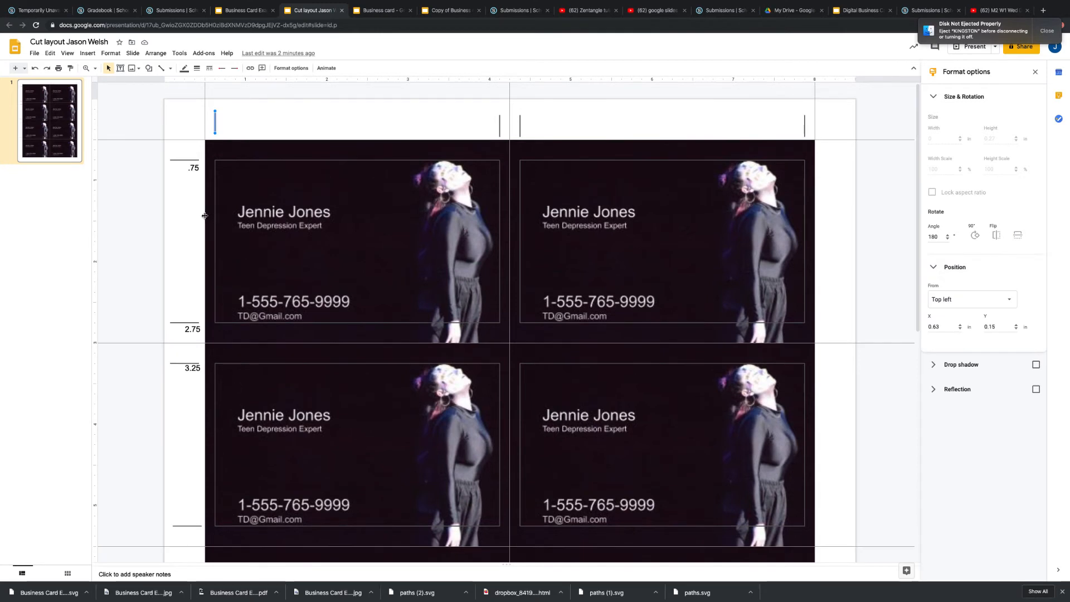
Draw a text box about 0.39 by 0.24 in outside the slide, beside the first card's upper crop mark
left_click(180, 162)
left_click(172, 162)
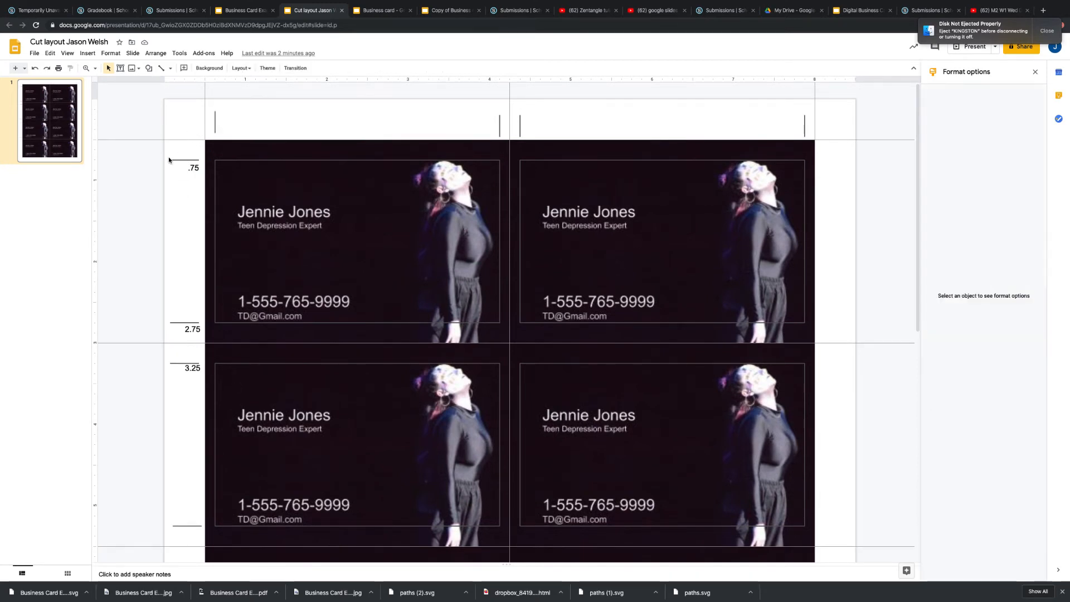
left_click(120, 68)
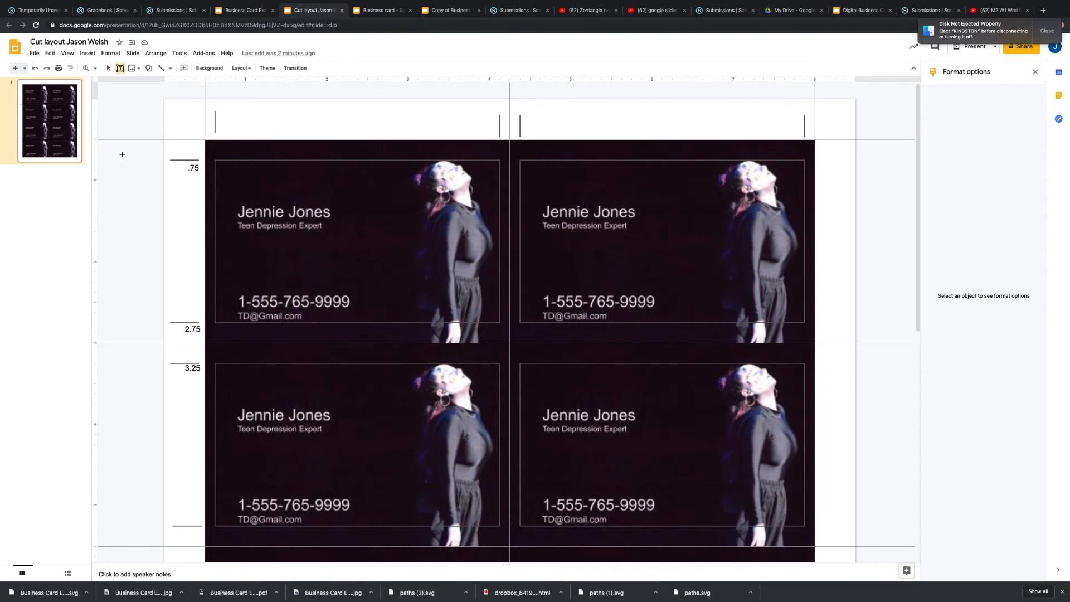
left_click_drag(122, 155, 154, 174)
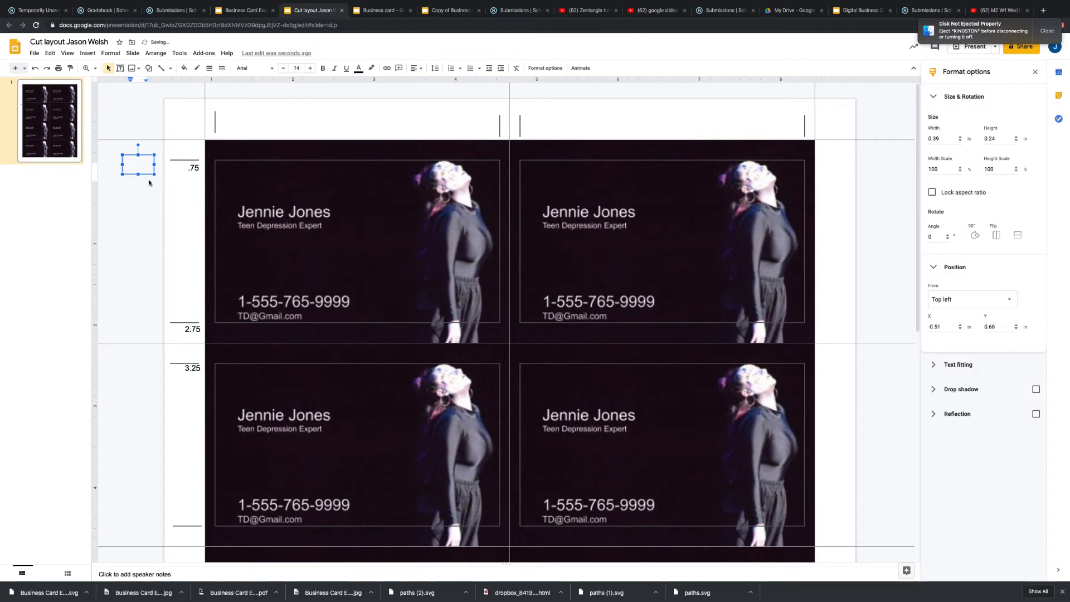
Enter 3.5 in the text box at font size 5 and move the box slightly down and outward on the pasteboard
left_click(284, 68)
left_click(283, 68)
left_click(283, 68)
left_click(284, 68)
left_click(284, 68)
left_click(283, 68)
left_click(310, 68)
type("3.5")
left_click(156, 208)
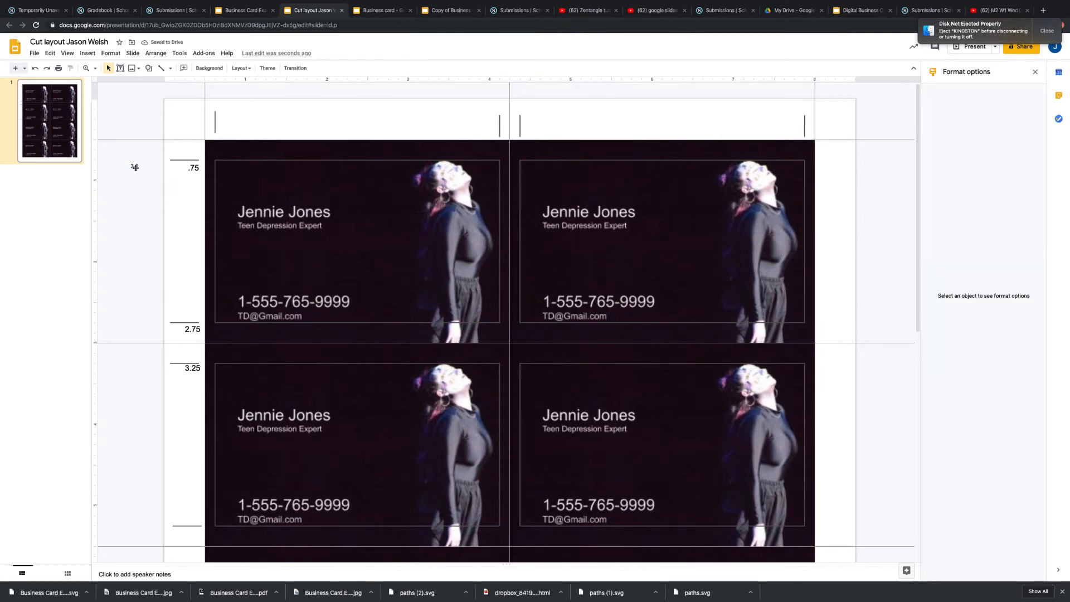
left_click_drag(136, 168, 123, 218)
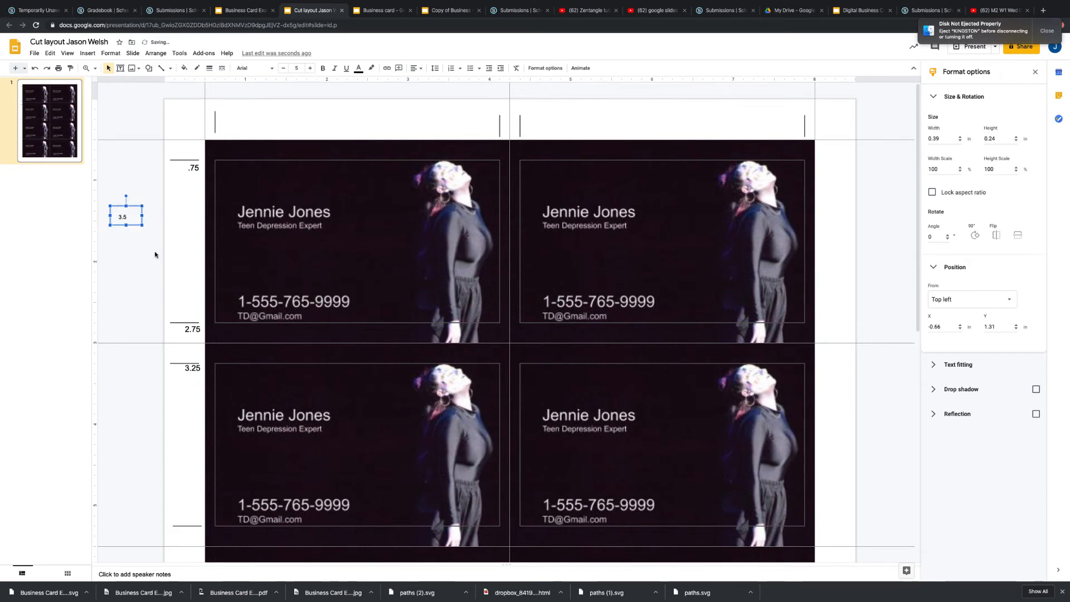
Look up the Y position of the first card's upper crop mark and replace the small pasteboard label's text with .75
left_click(174, 161)
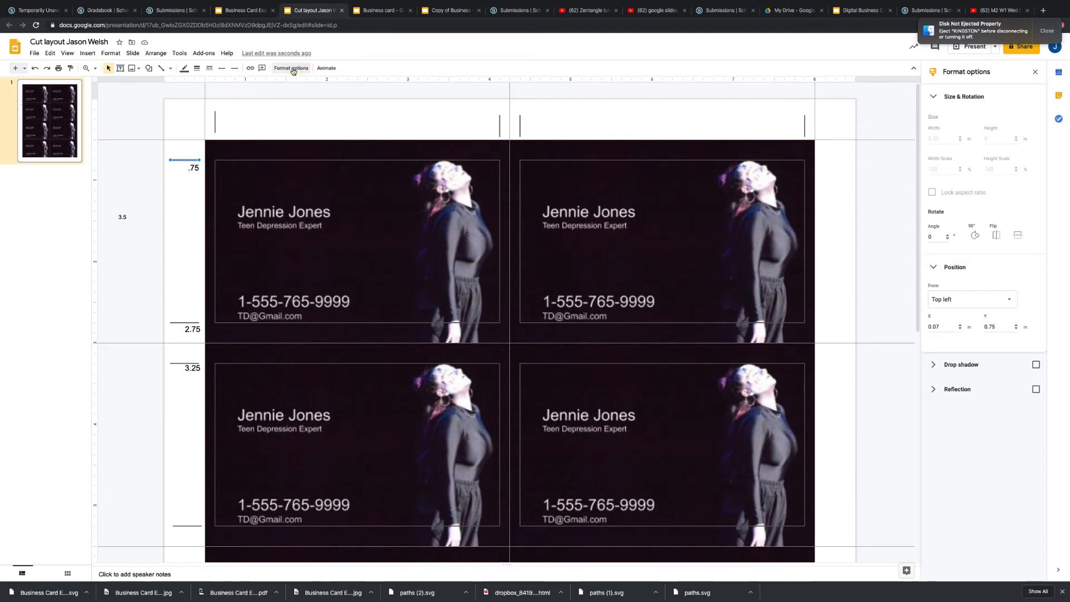
left_click(936, 269)
left_click(936, 269)
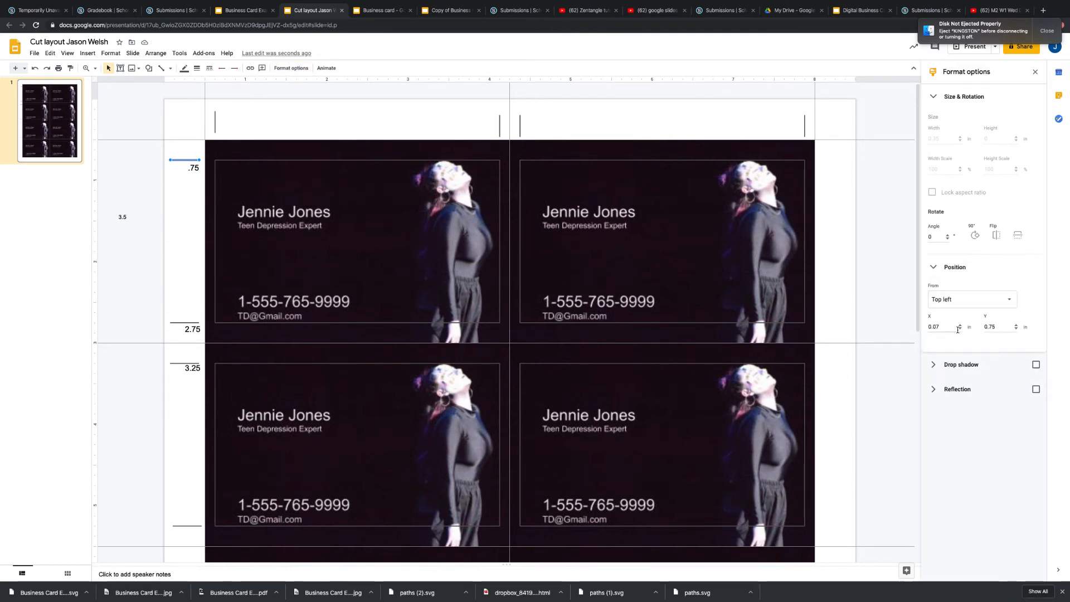
left_click(999, 327)
left_click_drag(999, 327, 983, 328)
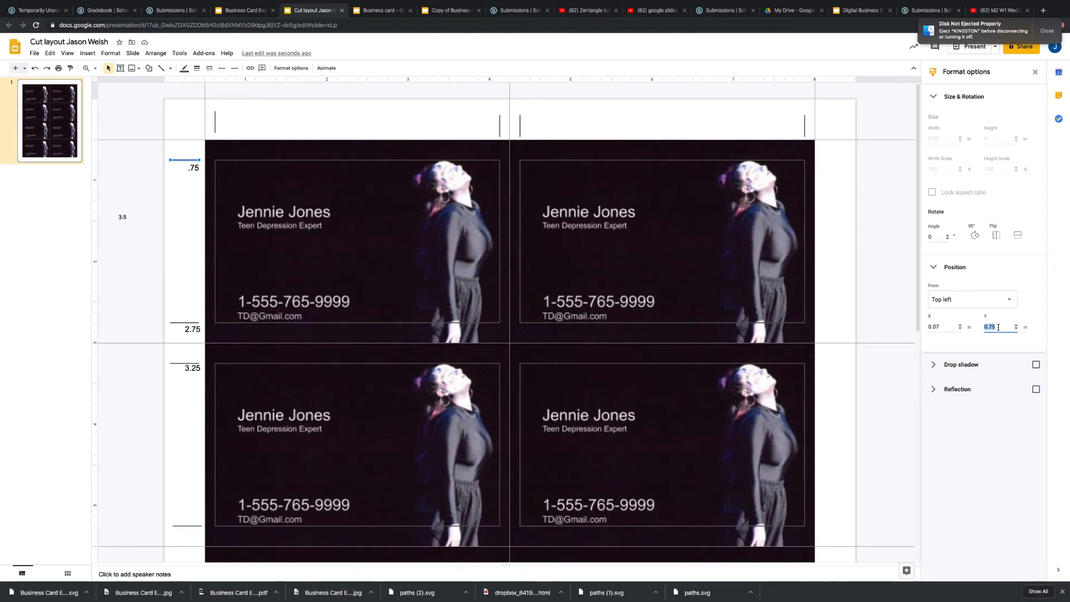
left_click_drag(996, 329, 993, 328)
left_click(117, 218)
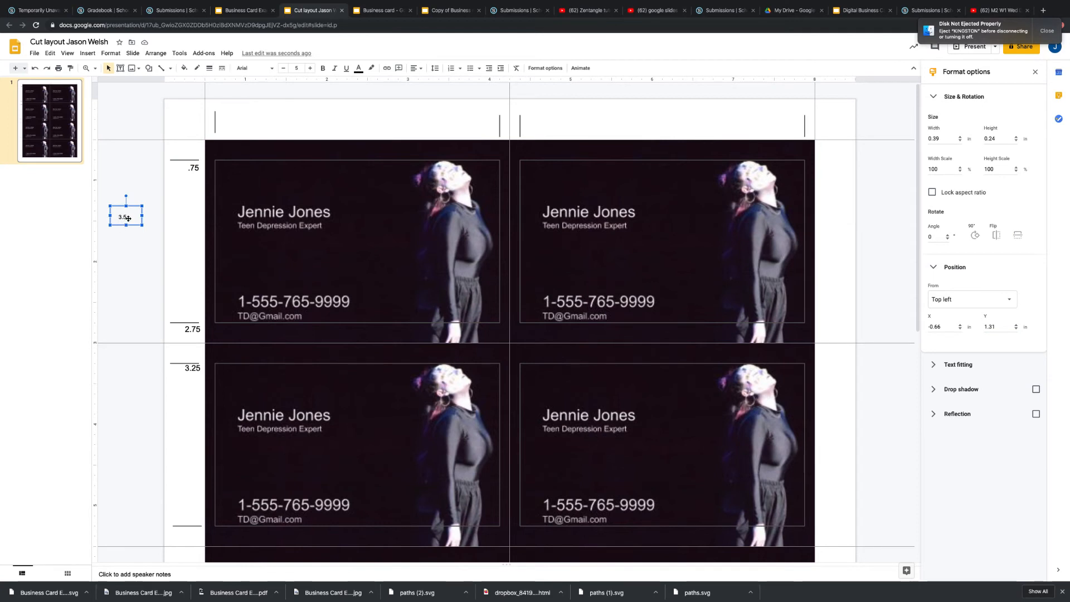
left_click(128, 218)
left_click_drag(128, 218, 114, 217)
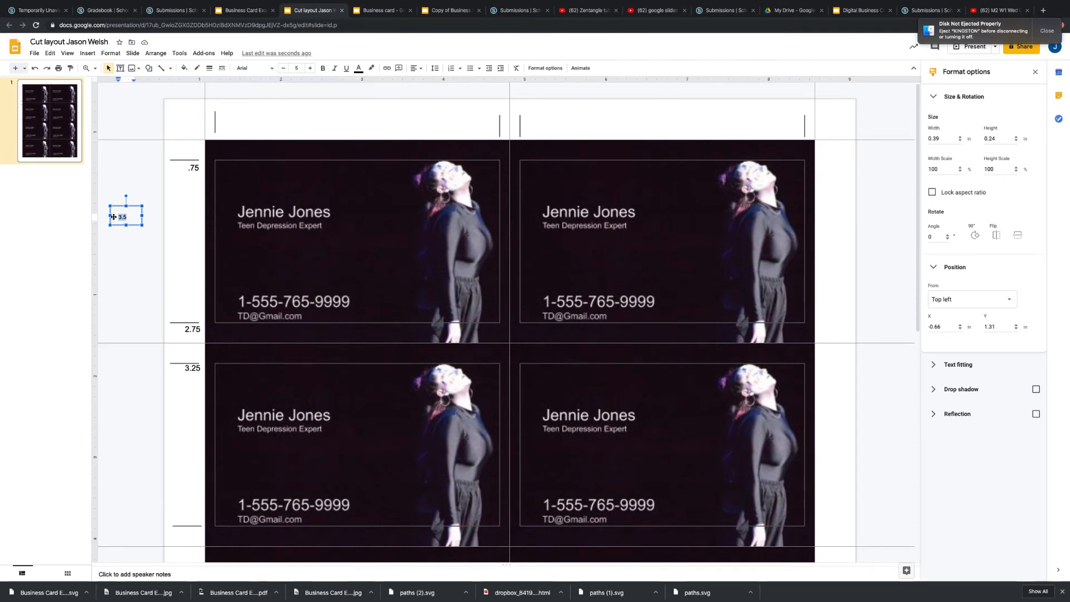
type(".75")
key("Return")
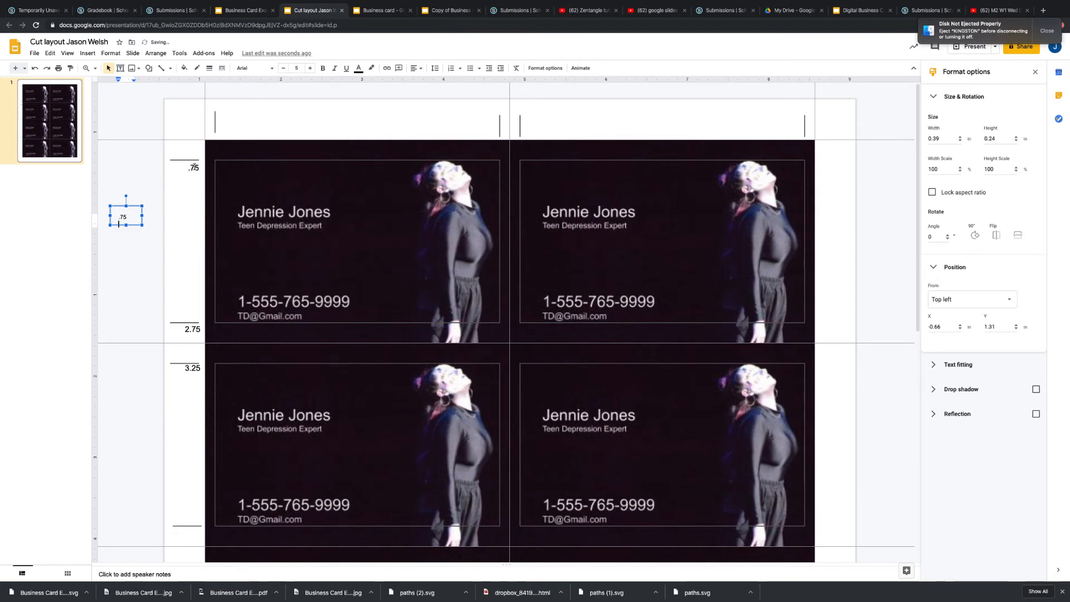
Duplicate the small .75 label and place the copy just above the original on the pasteboard
left_click(132, 206)
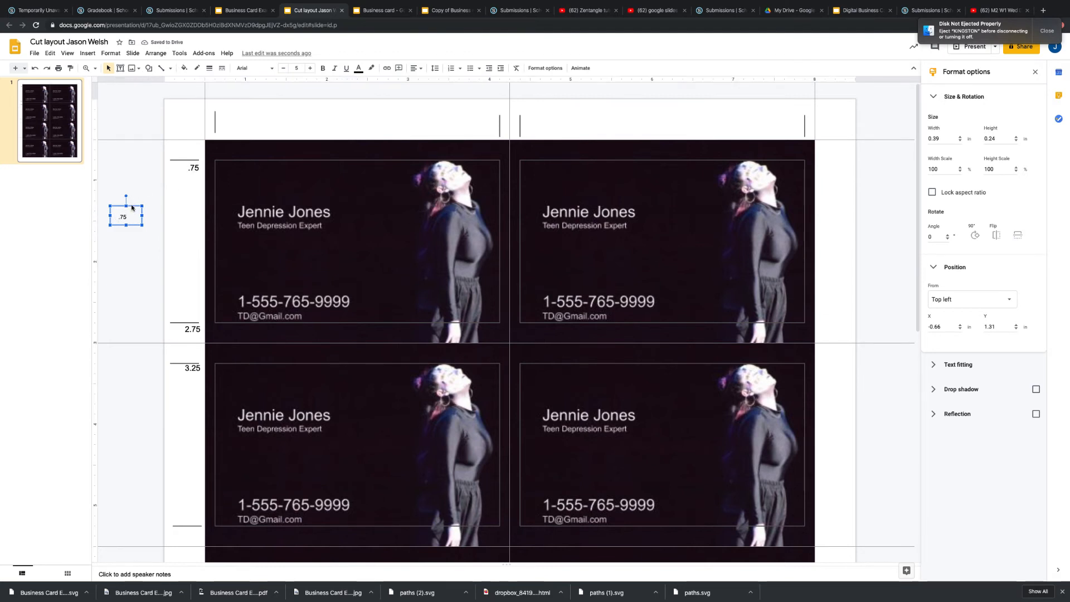
key("ctrl+d")
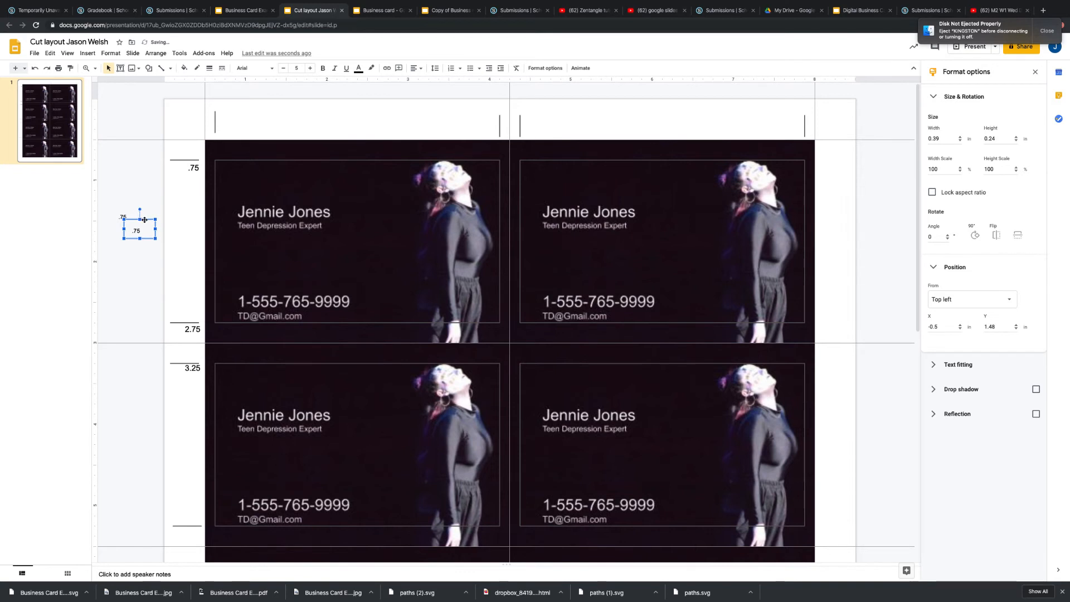
left_click_drag(144, 221, 136, 178)
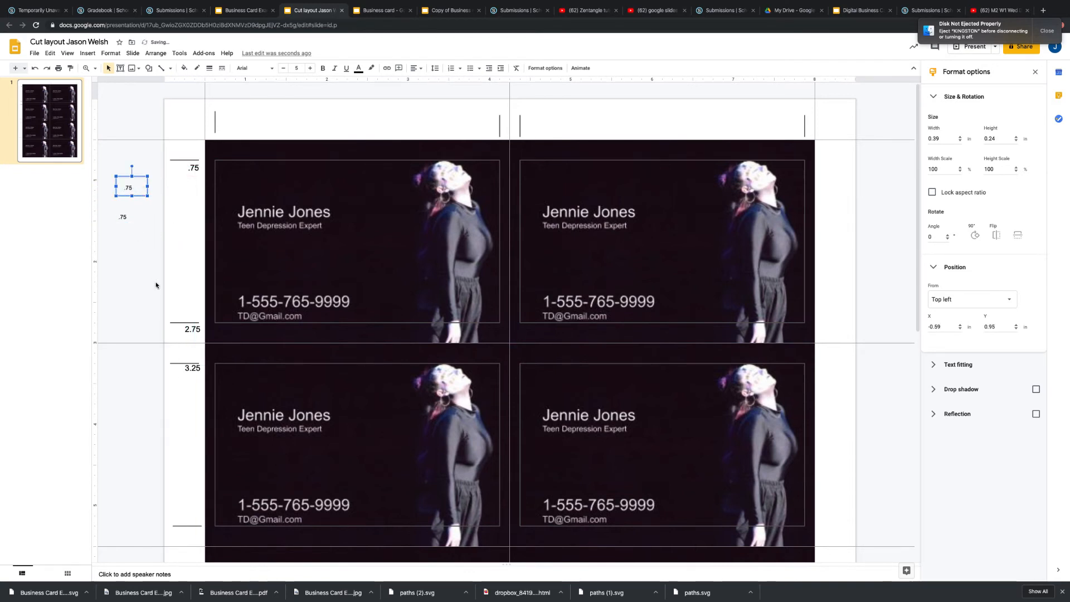
Look up the Y position of the second card's lower crop mark and change the lower pasteboard label to 5.25
scroll(192, 398, "down", 5)
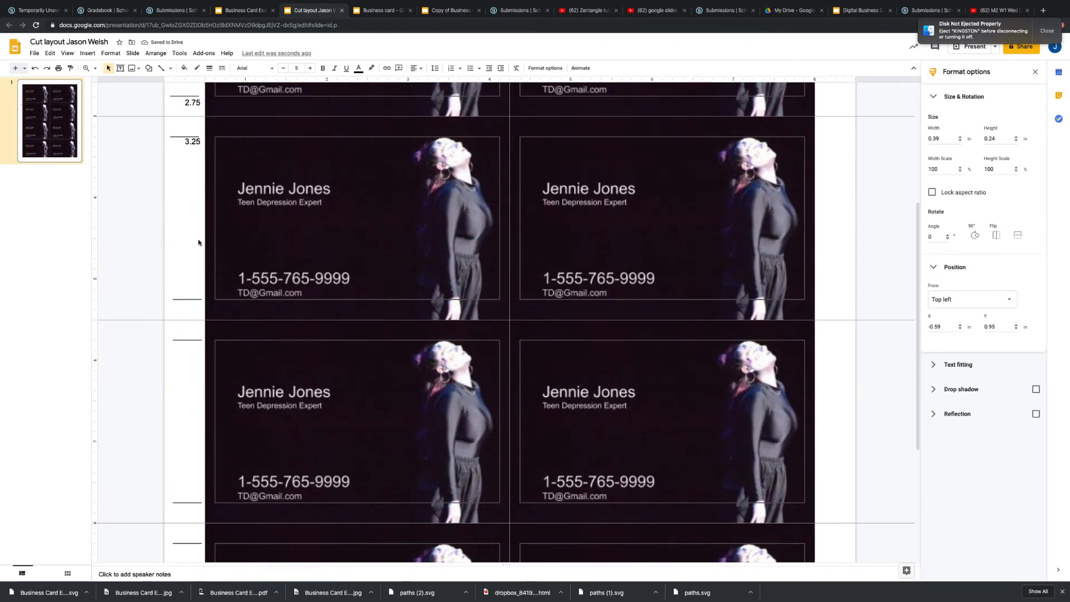
left_click(181, 298)
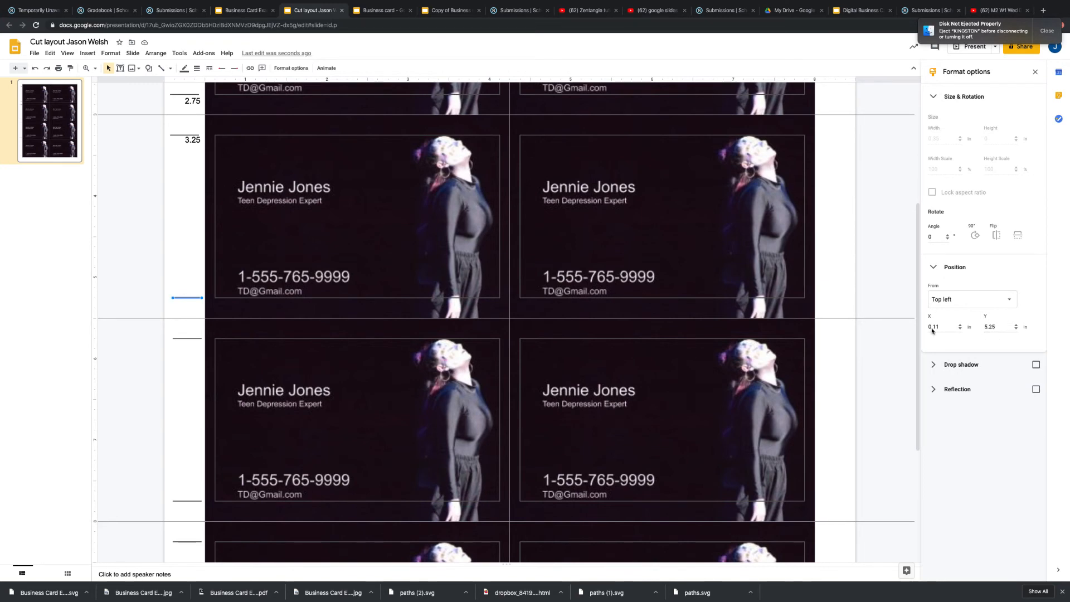
scroll(253, 213, "up", 5)
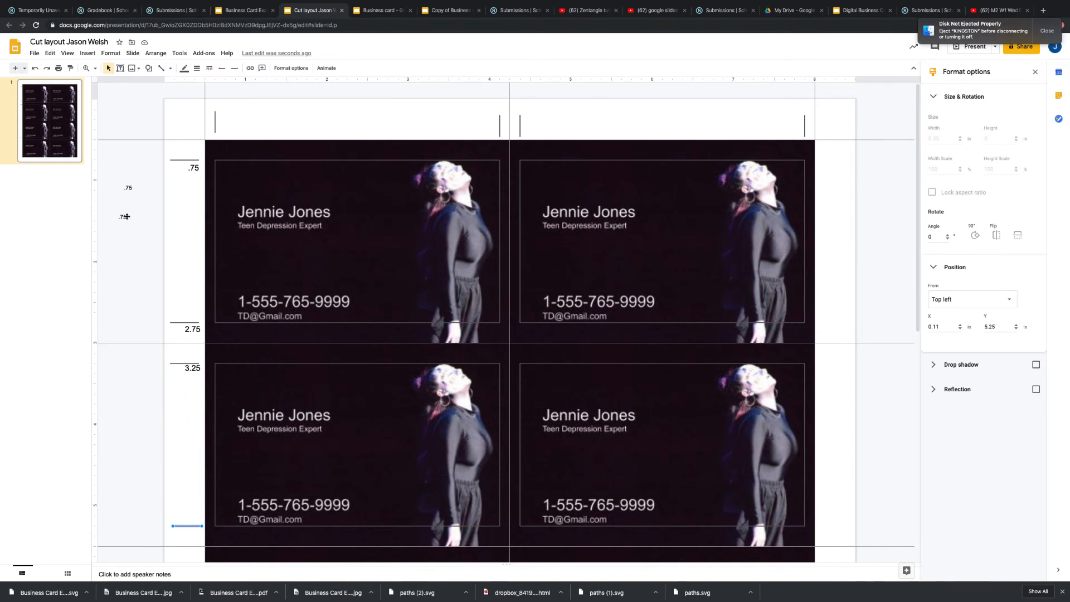
left_click(127, 216)
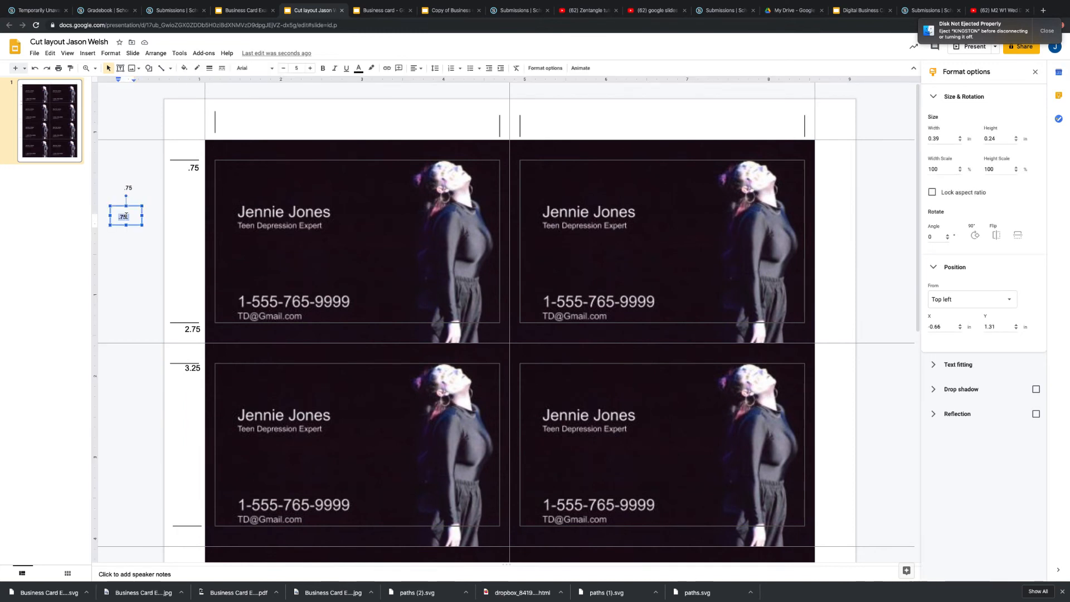
type("5.2")
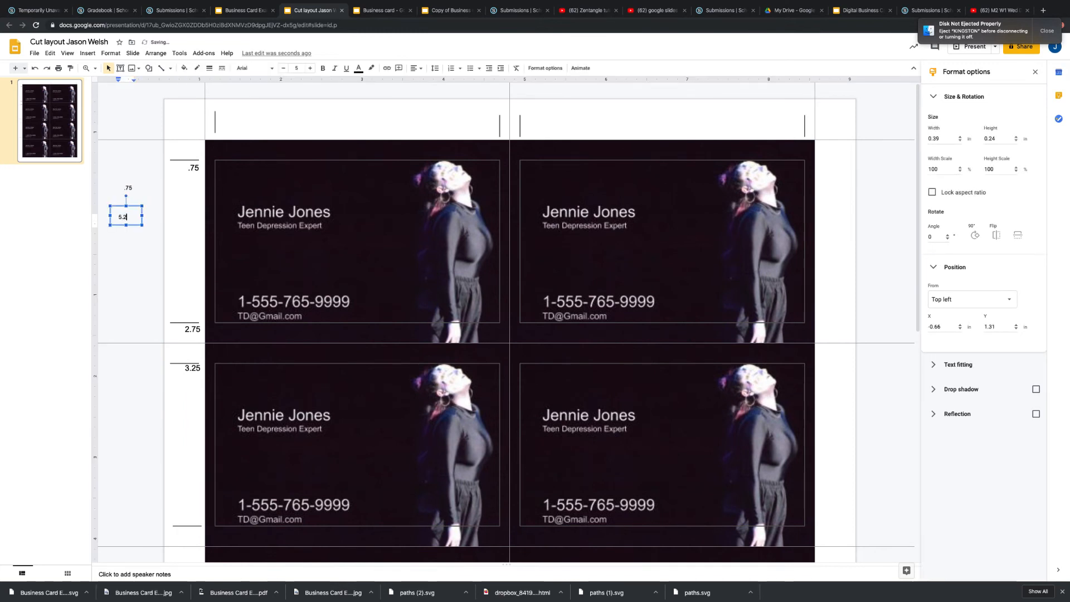
left_click(116, 228)
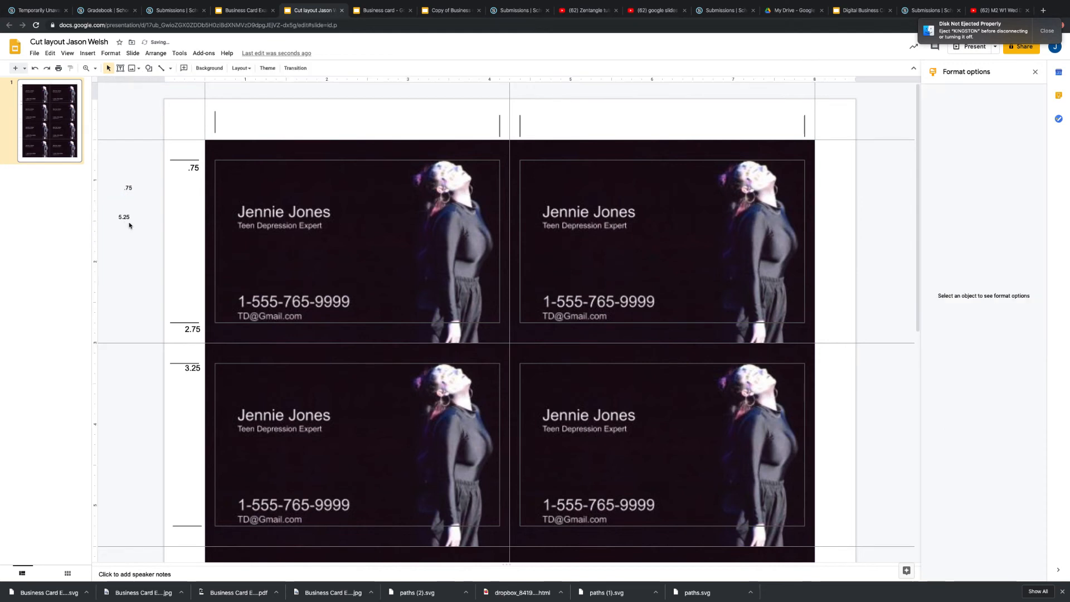
Duplicate the 5.25 label and position the copy just under the second card's lower crop mark in the left margin
left_click(128, 223)
key("ctrl+d")
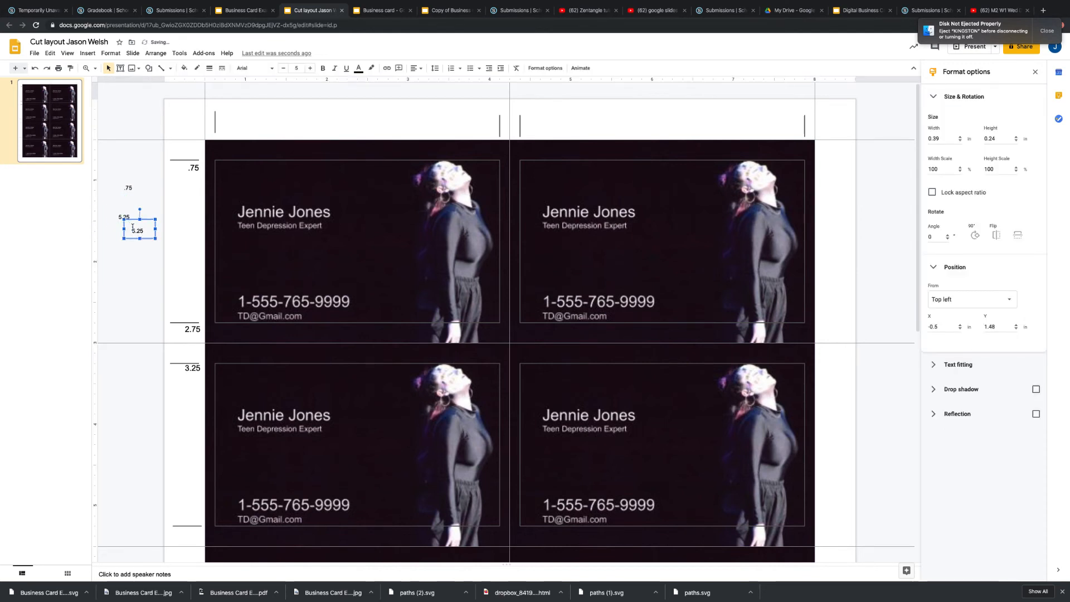
left_click_drag(146, 239, 198, 538)
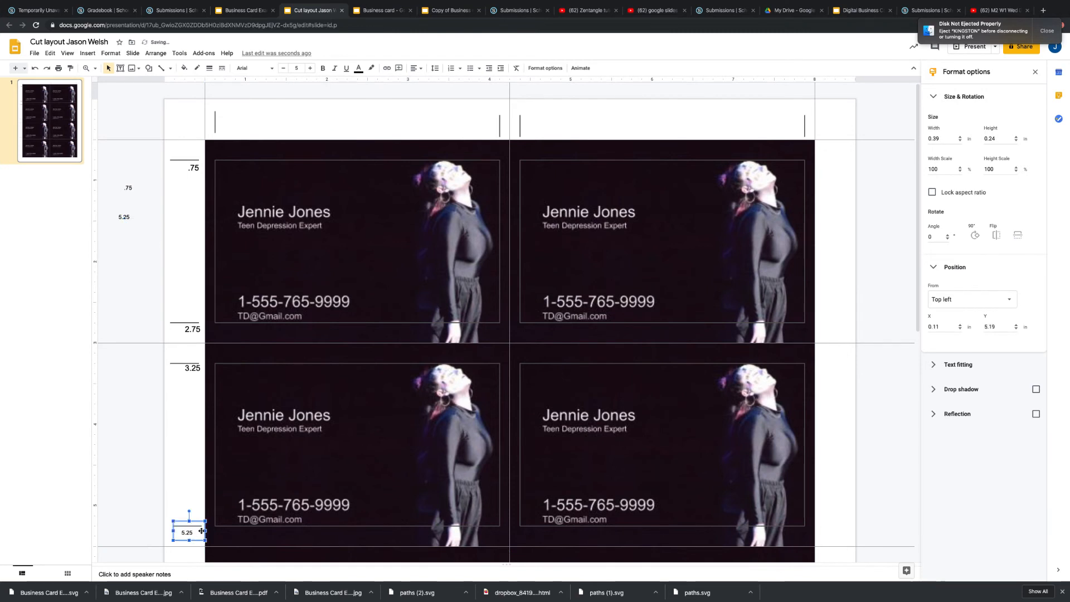
key("Right")
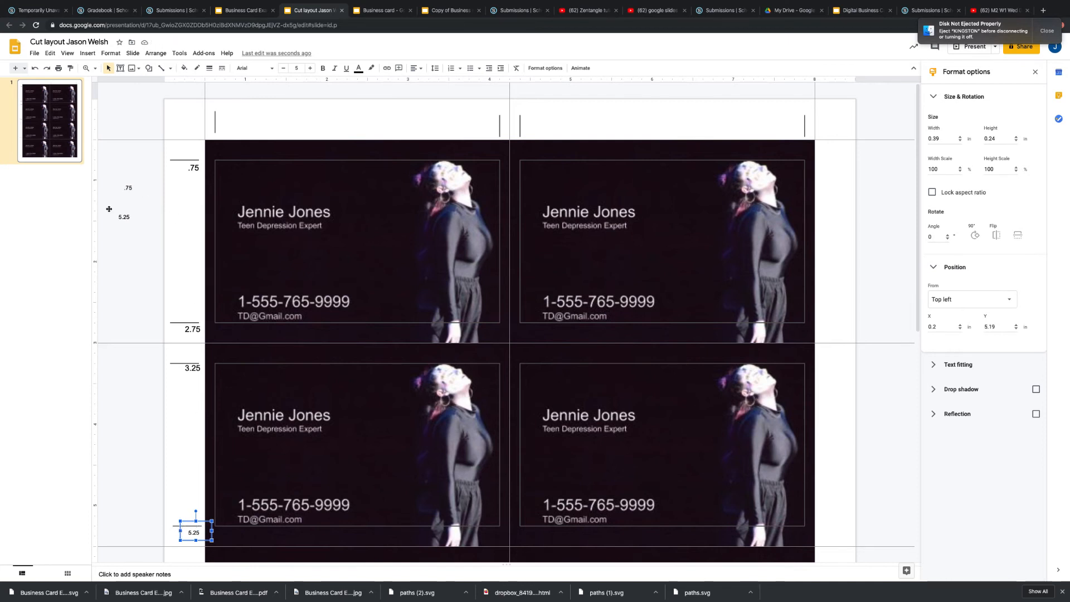
Change the lower pasteboard label to .63, the first vertical crop mark's X position, and place a copy beside that mark
left_click_drag(124, 218, 124, 219)
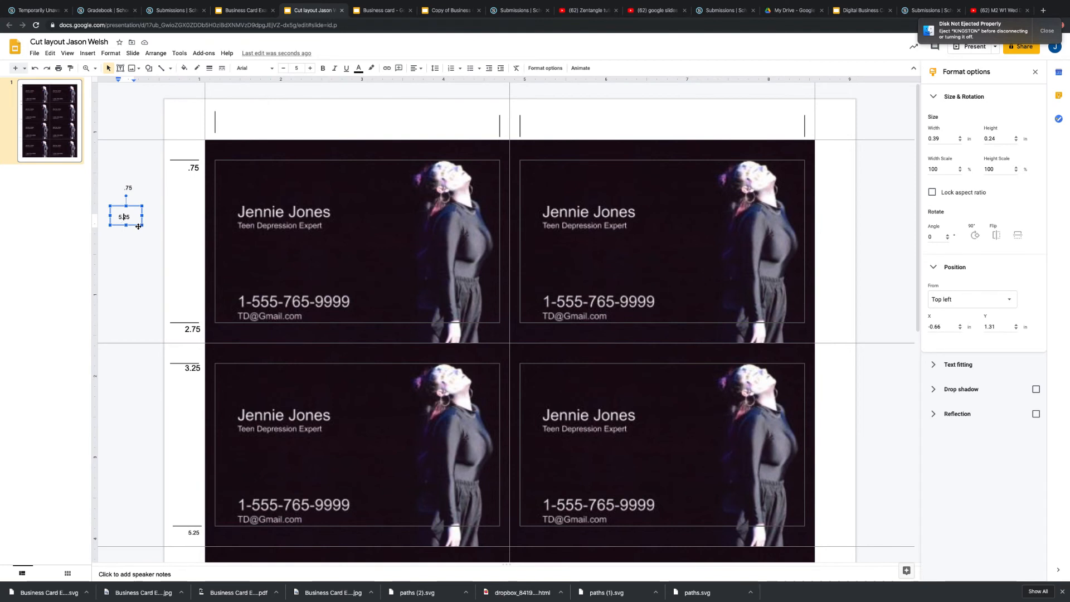
left_click(215, 115)
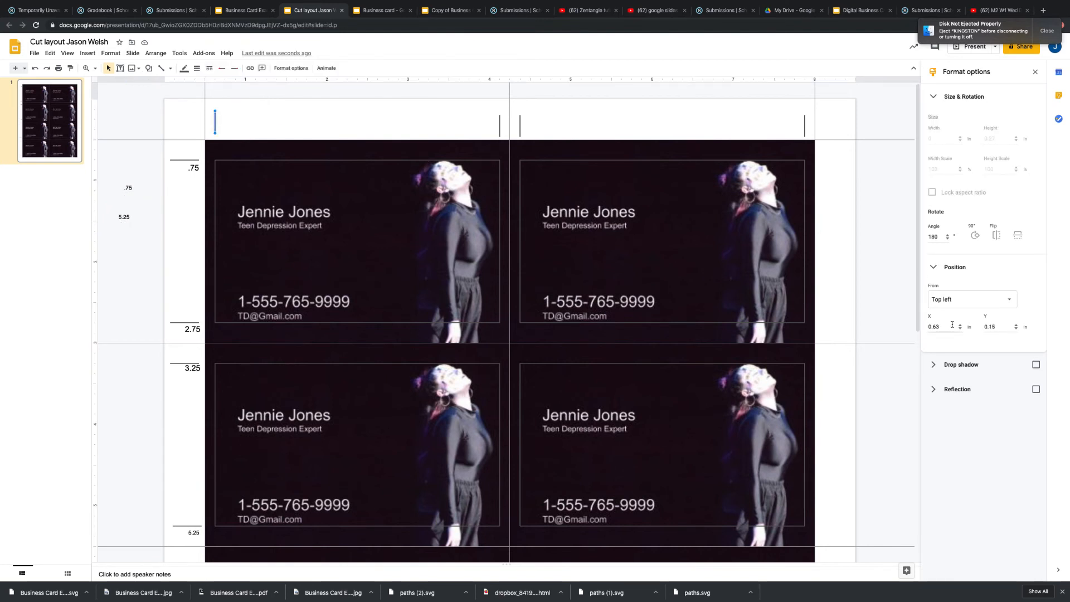
left_click_drag(945, 326, 926, 329)
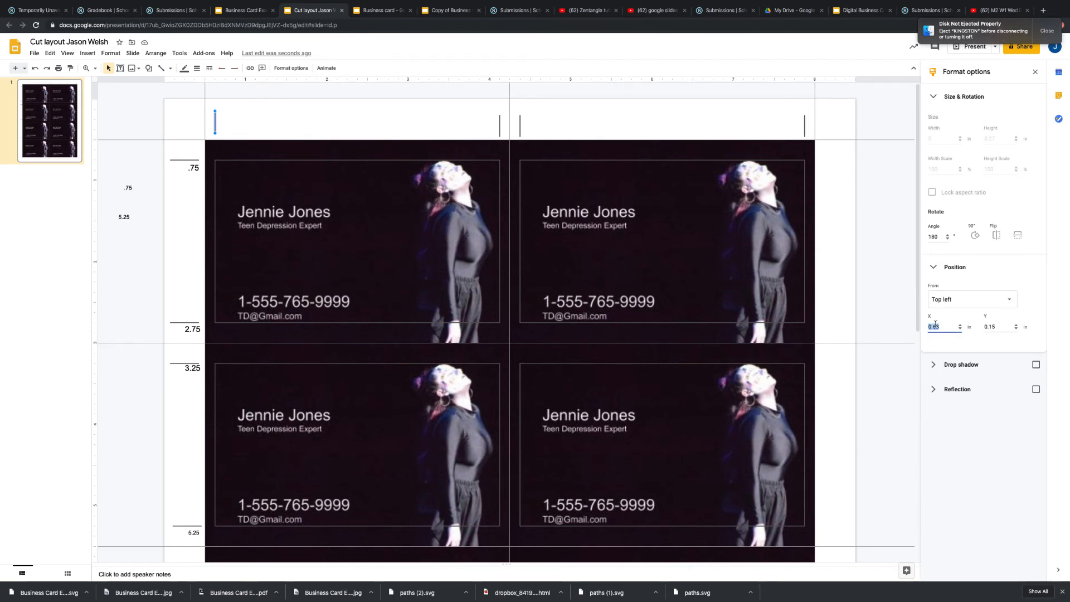
left_click(124, 216)
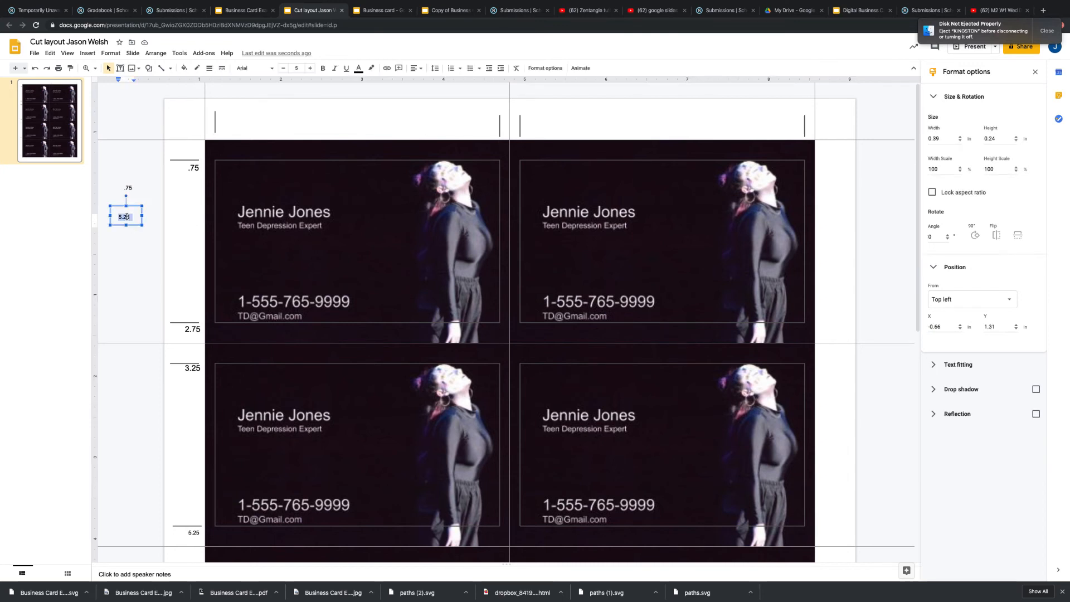
type(".63")
left_click(110, 246)
left_click(124, 218)
left_click_drag(132, 225, 231, 120)
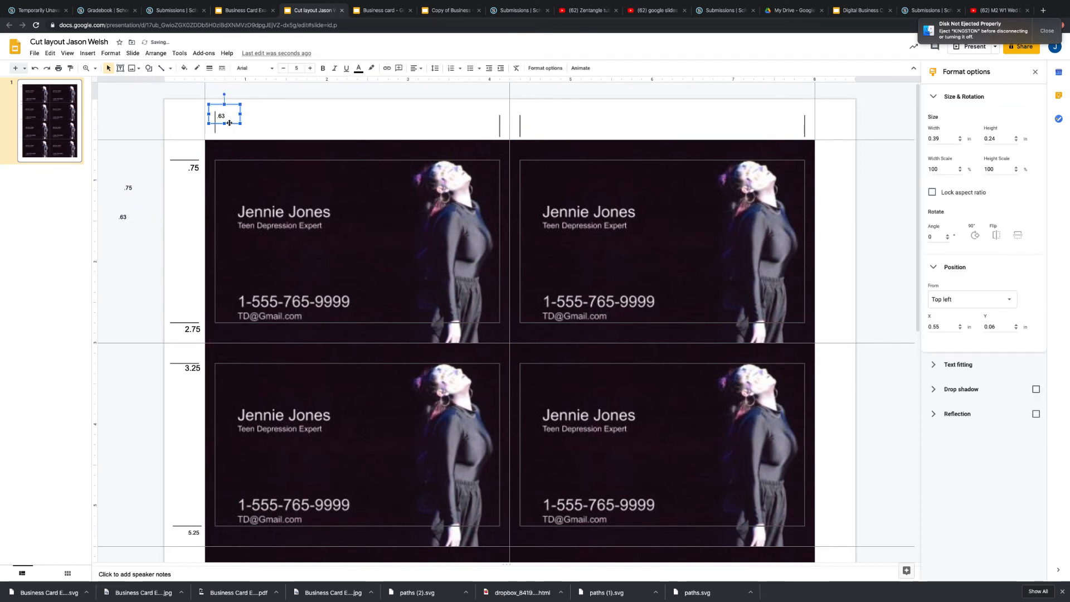
Check the X positions of the two vertical crop marks above the second column of cards
left_click(505, 122)
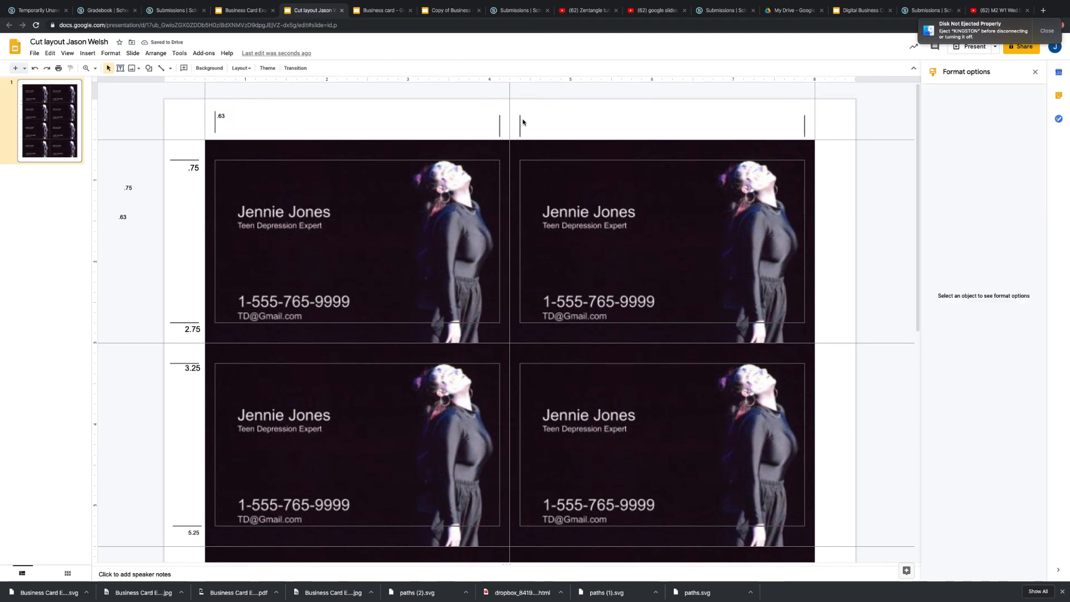
left_click(521, 122)
left_click(805, 122)
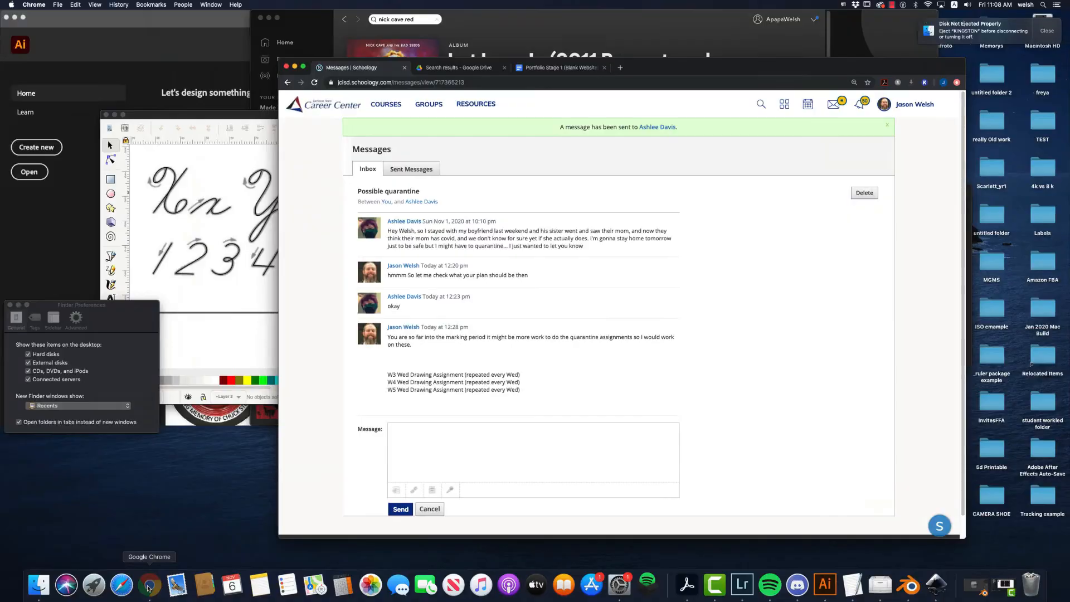
Switch back to the Google Slides layout in Chrome and lower the .63 label beside the first vertical crop mark
left_click(147, 588)
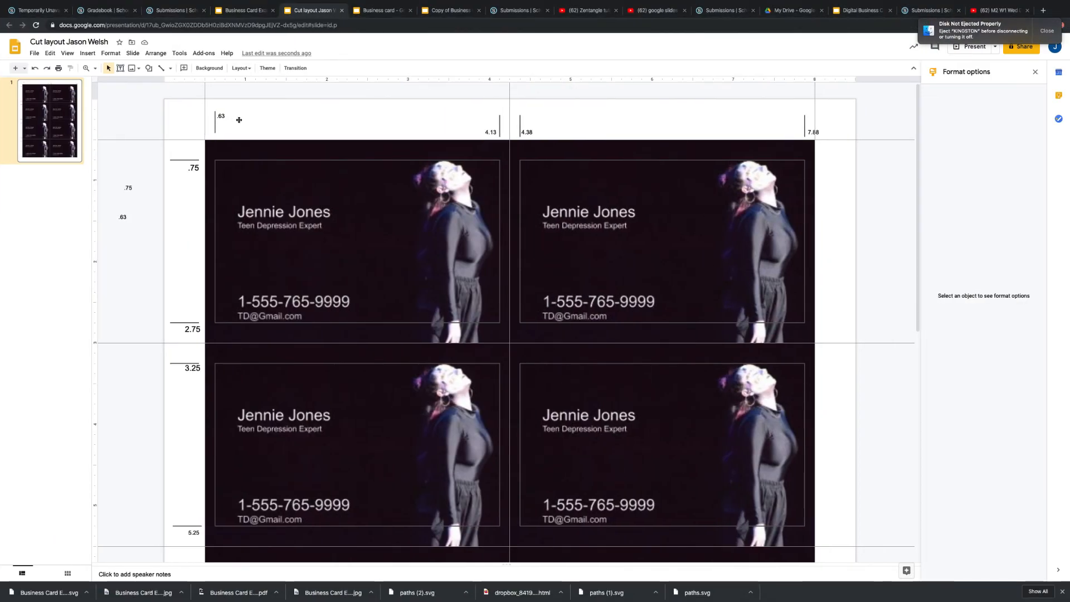
left_click(240, 119)
left_click_drag(234, 124, 234, 130)
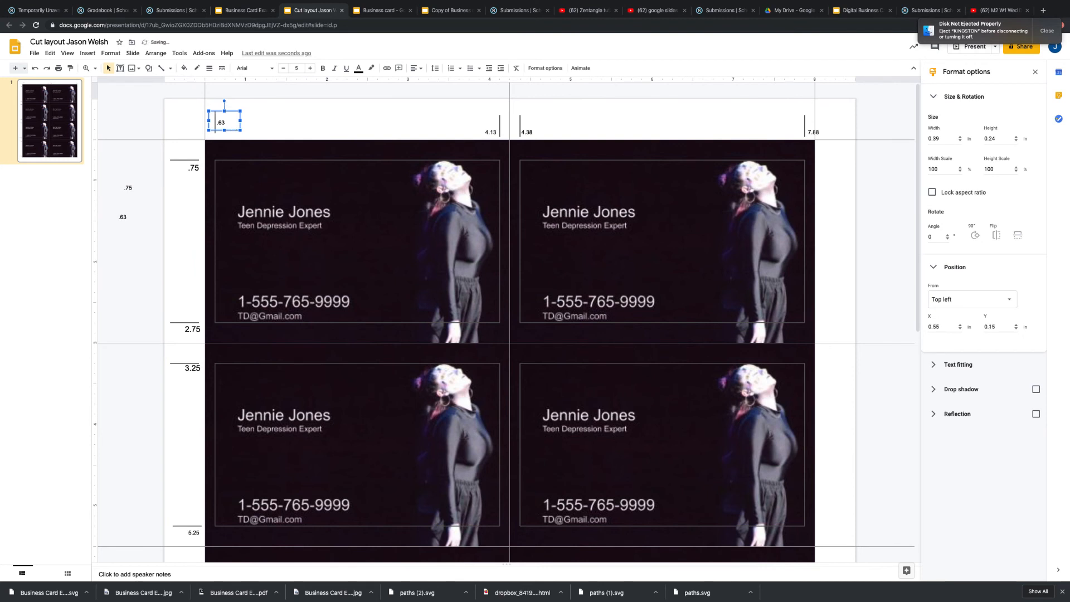
key("Down")
left_click(260, 134)
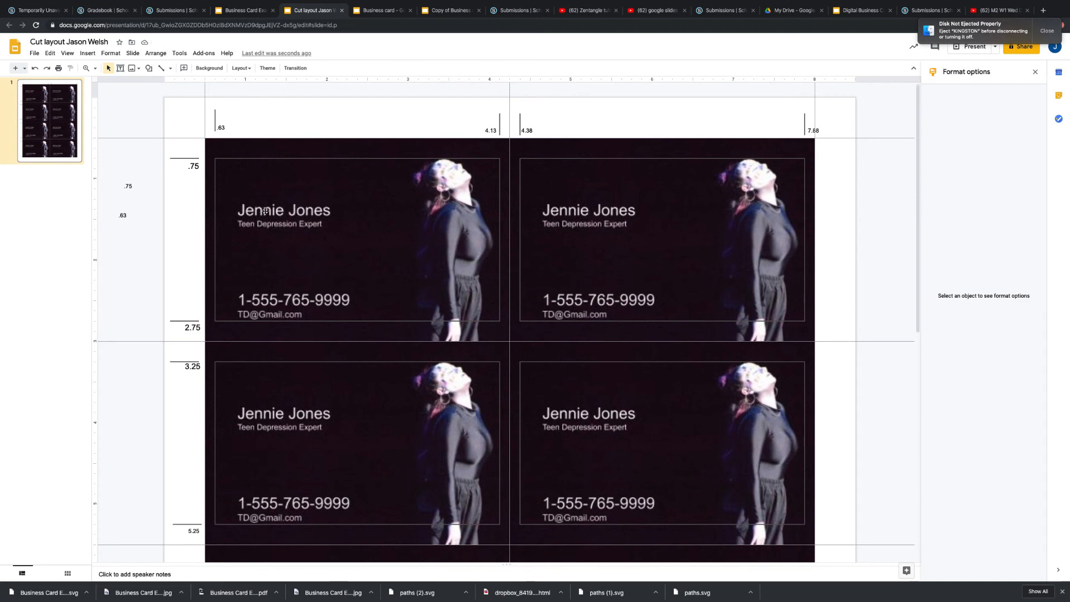
scroll(263, 215, "down", 3)
scroll(262, 215, "down", 9)
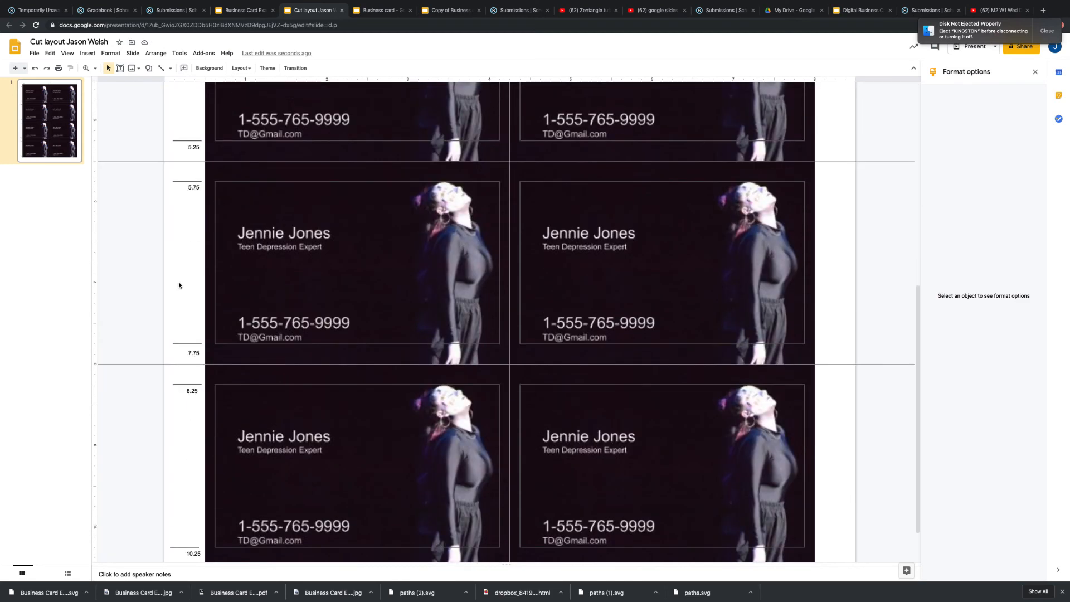
scroll(346, 114, "up", 12)
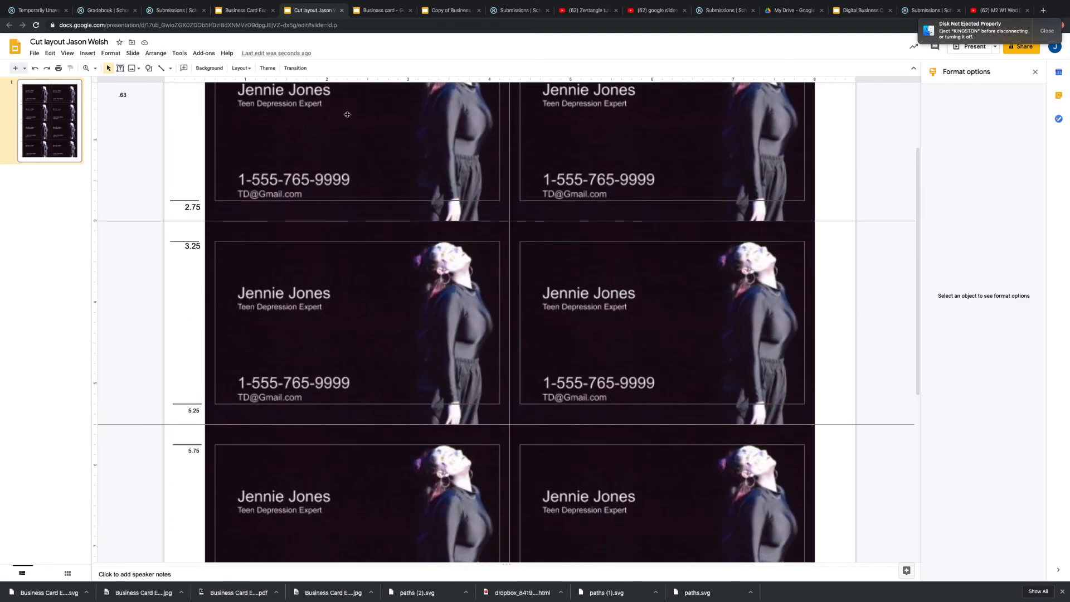
Delete the thin 3.5 by 2 in outline rectangles from the four cards in the first two rows
left_click(311, 161)
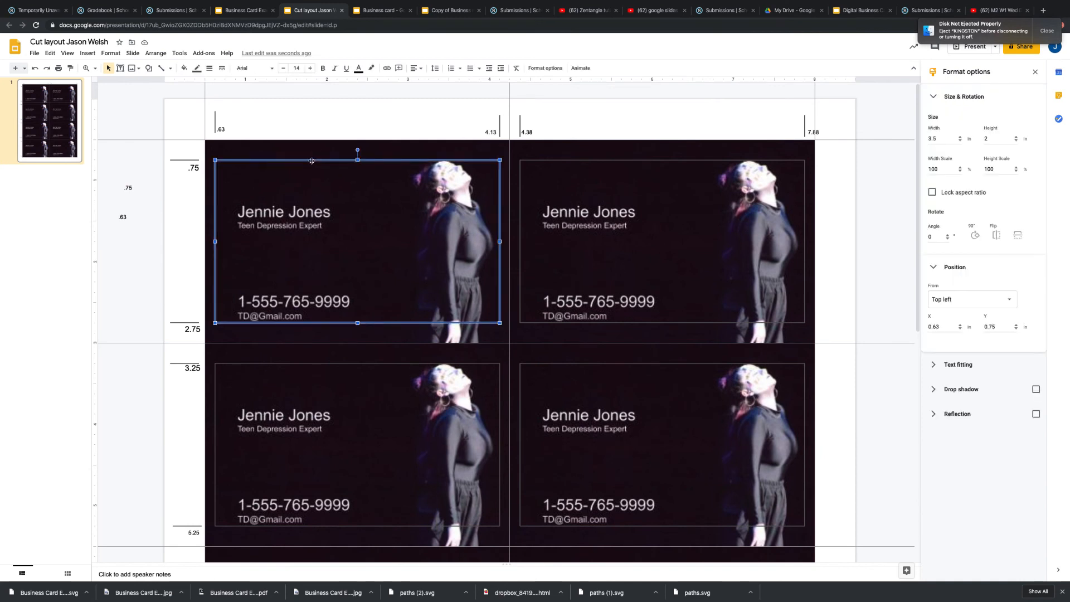
key("Delete")
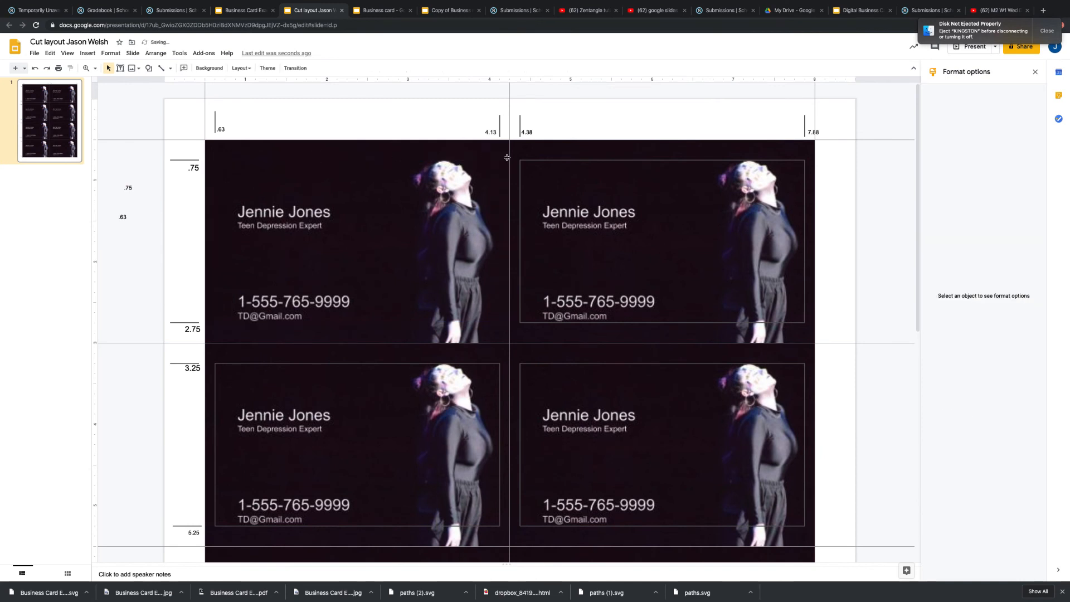
left_click(543, 161)
key("Delete")
left_click(539, 363)
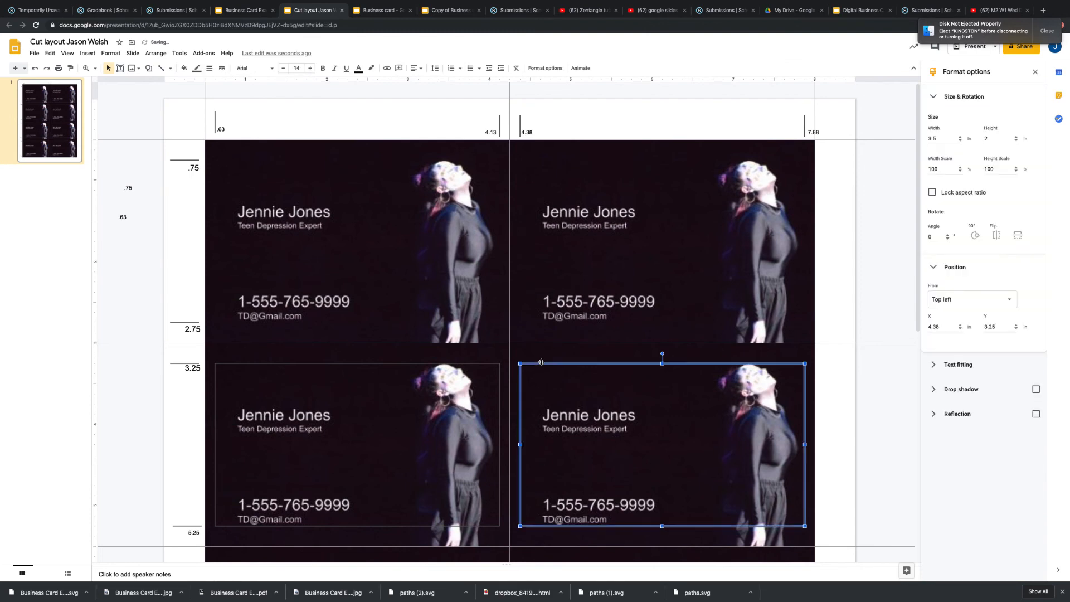
key("Delete")
left_click(497, 365)
key("Delete")
Delete the outline rectangles from the four cards in the third and fourth rows
scroll(496, 365, "down", 5)
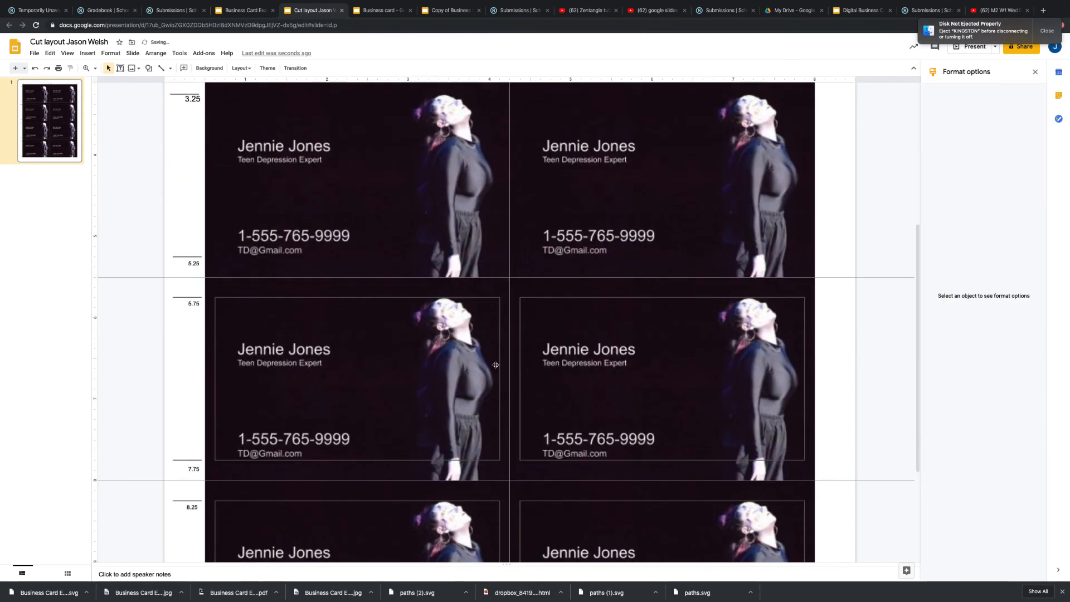
left_click(235, 297)
key("Delete")
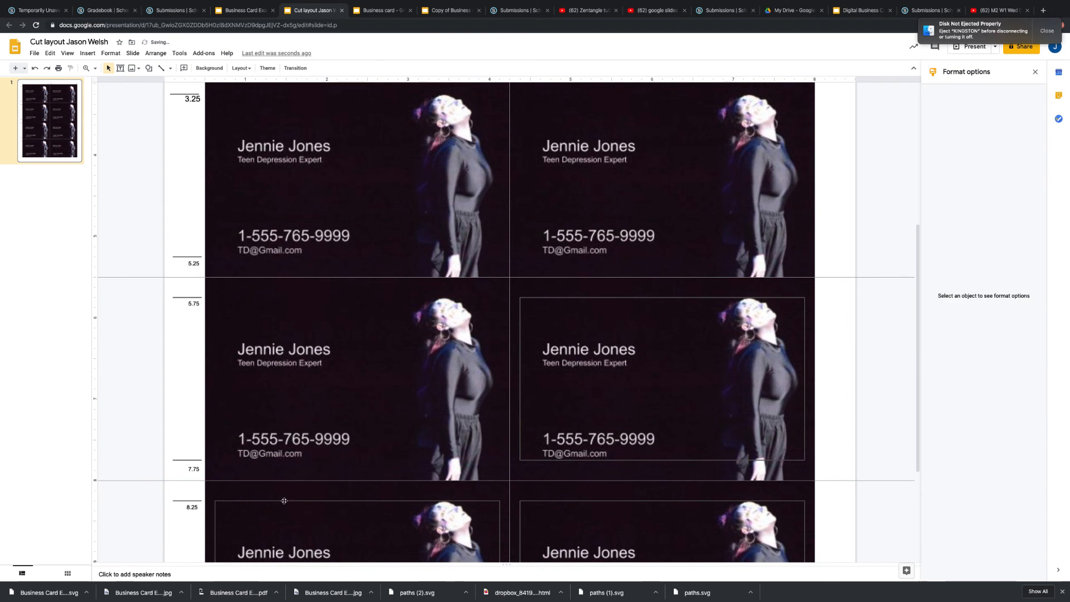
left_click(284, 501)
key("Delete")
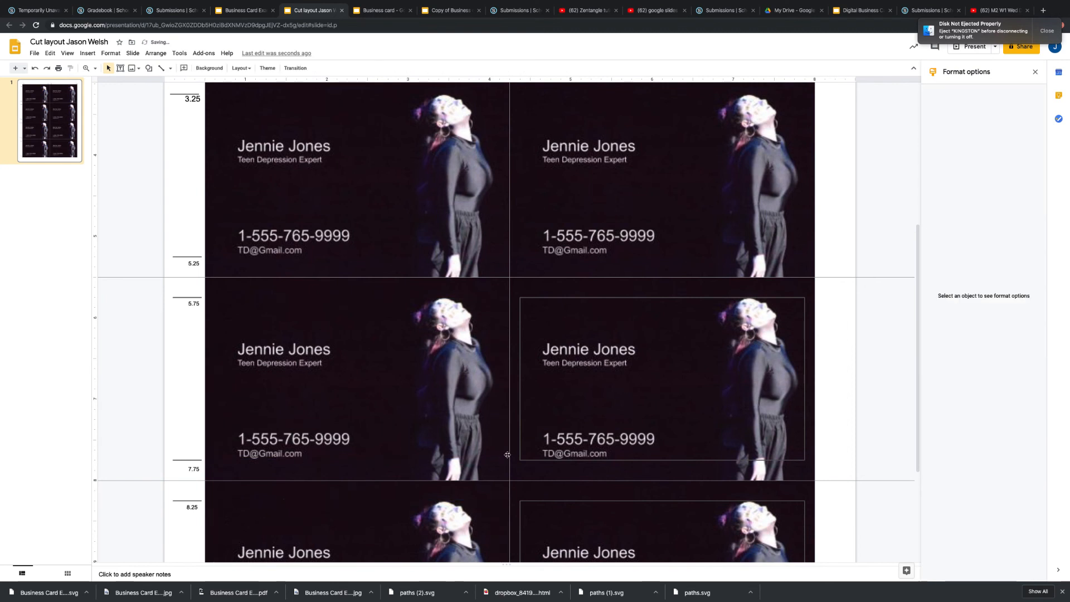
left_click(535, 461)
key("Delete")
scroll(538, 459, "down", 1)
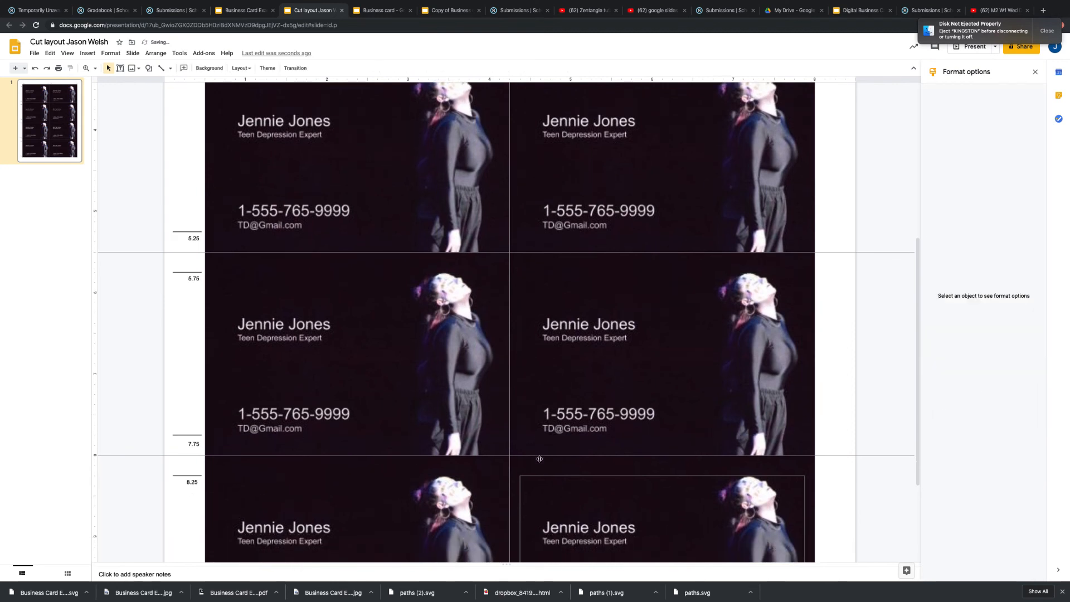
left_click(540, 470)
key("Delete")
scroll(540, 468, "down", 4)
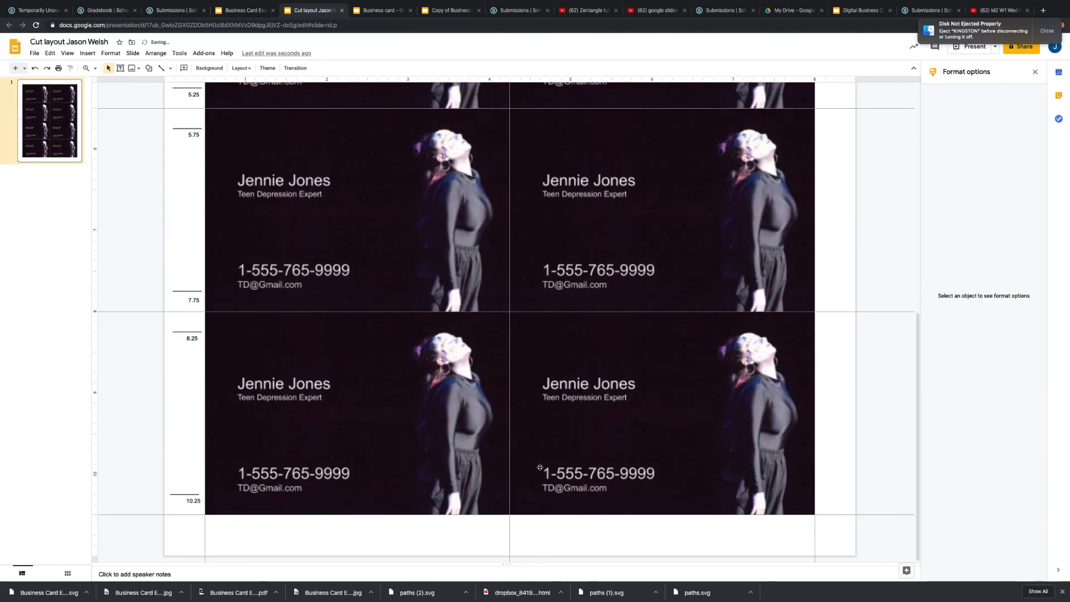
Print the card sheet on the Color Printer with Letter paper and the Fit to page scale
scroll(539, 468, "up", 11)
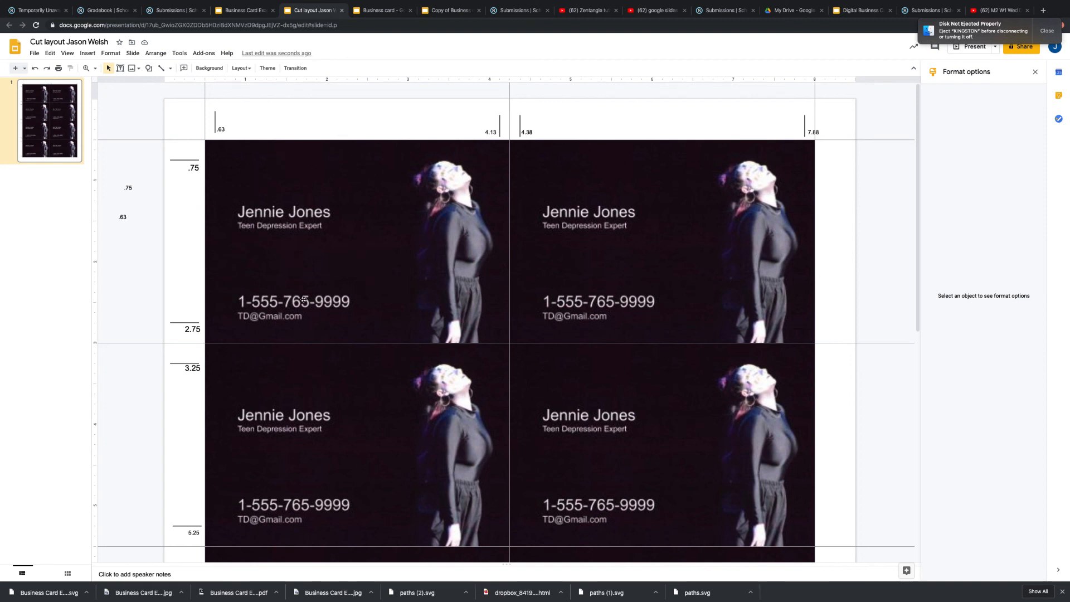
left_click(357, 214)
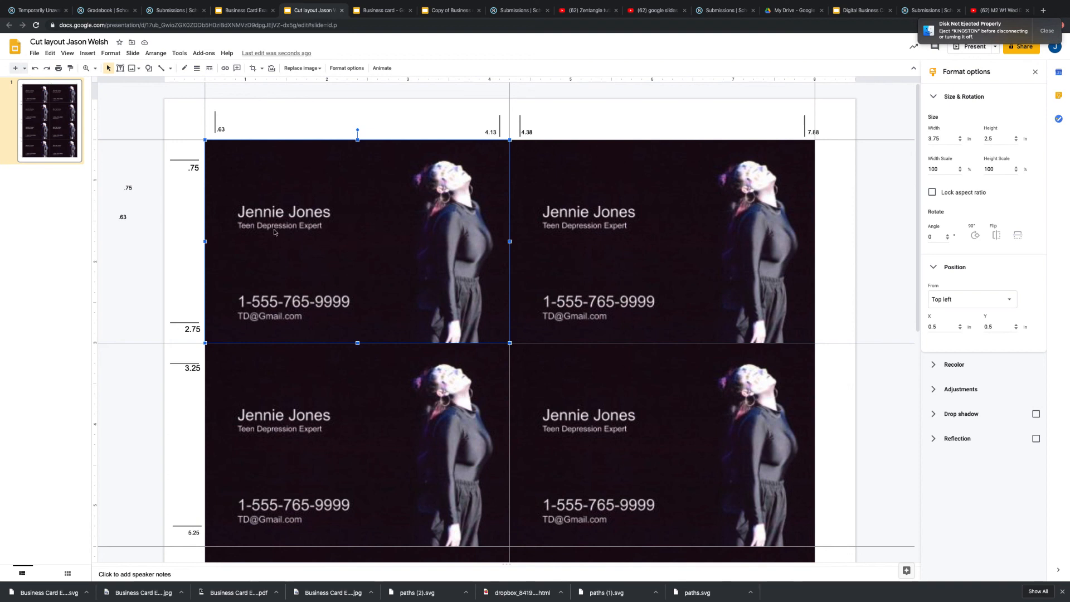
left_click(36, 53)
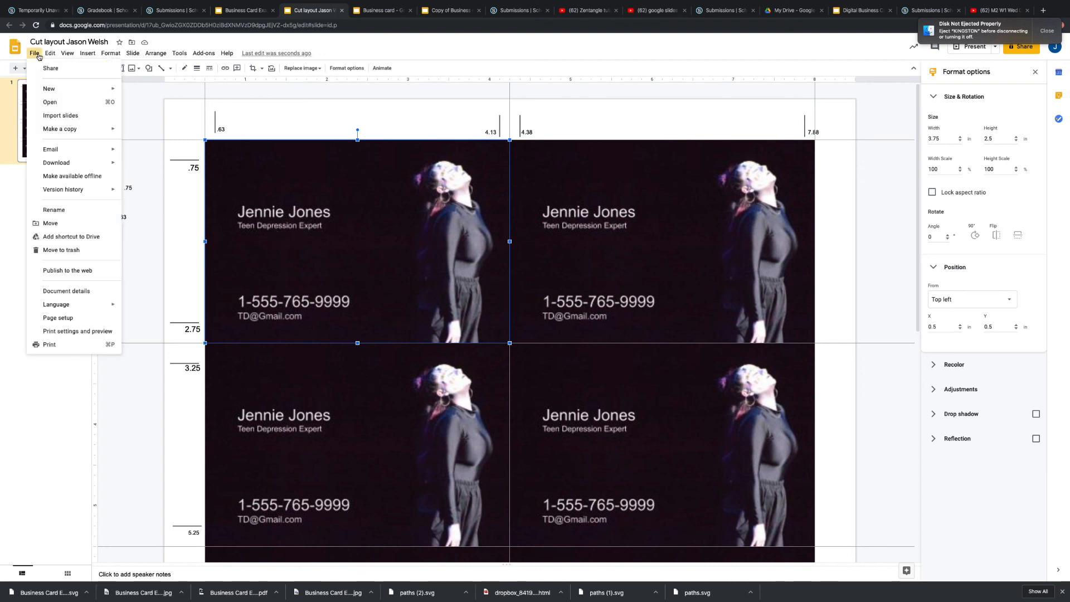
left_click(56, 345)
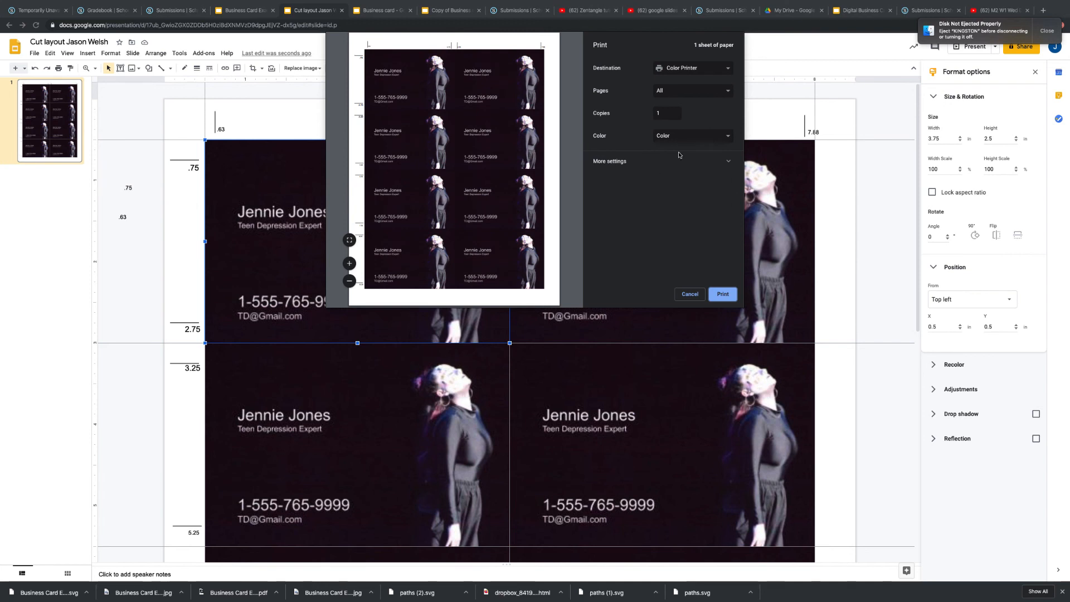
left_click(611, 163)
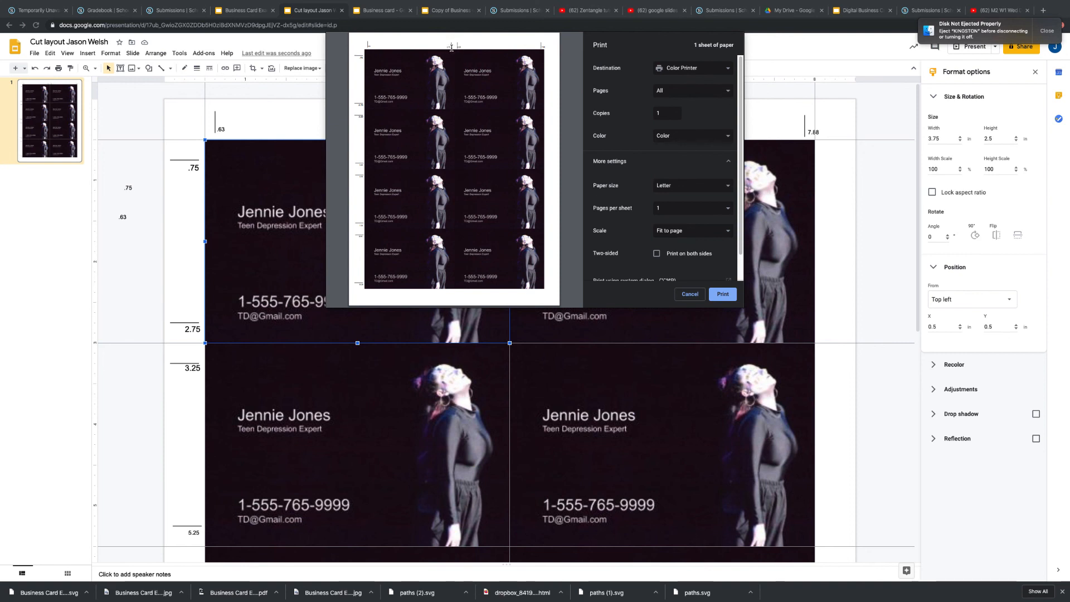
left_click(723, 294)
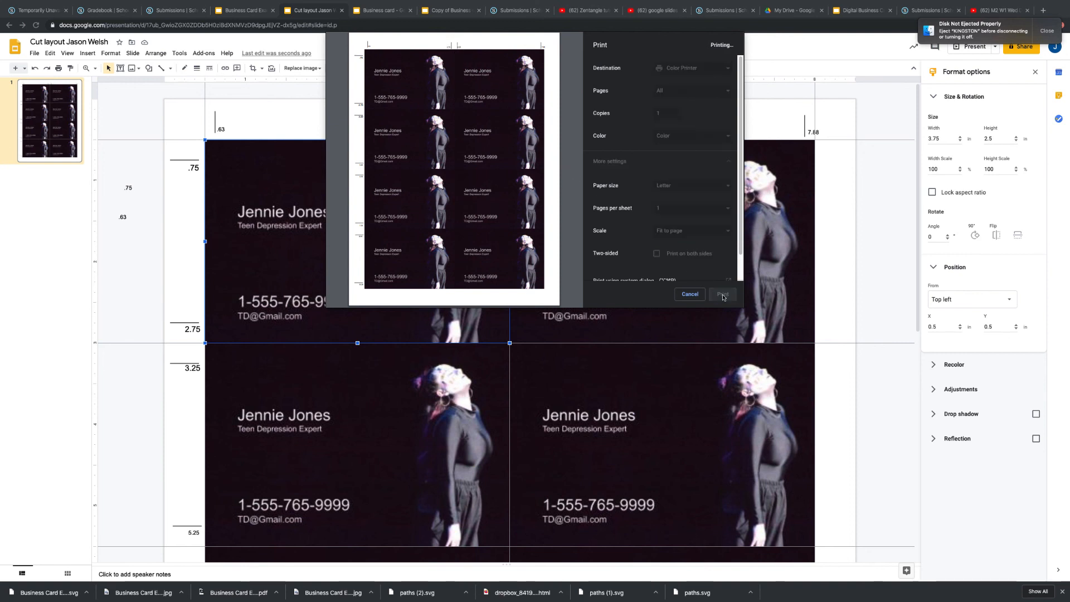
Start another print of the sheet and set its scale to Default
left_click(35, 53)
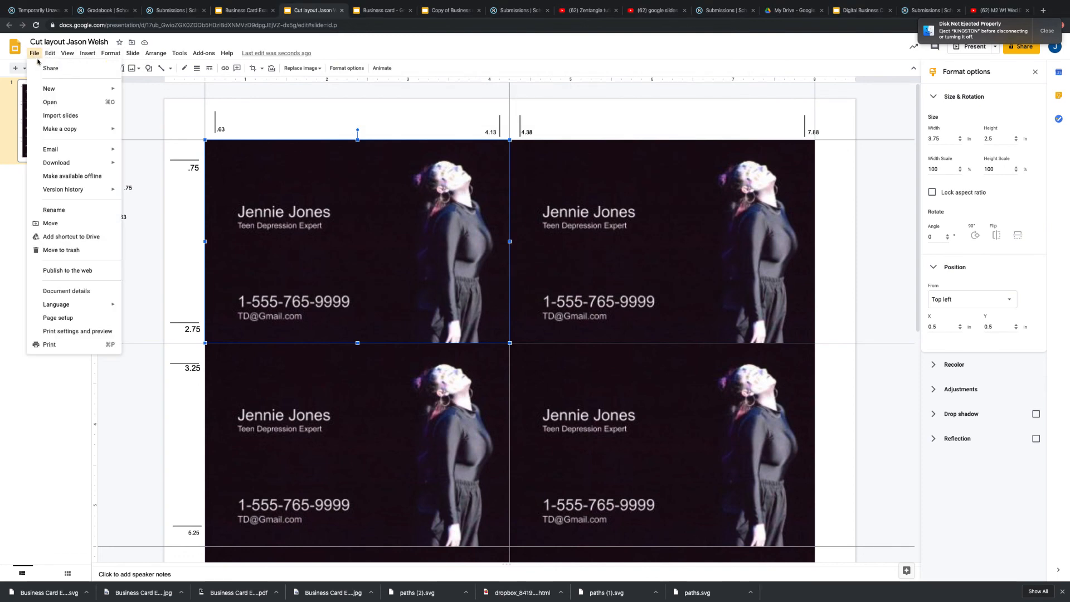
left_click(82, 350)
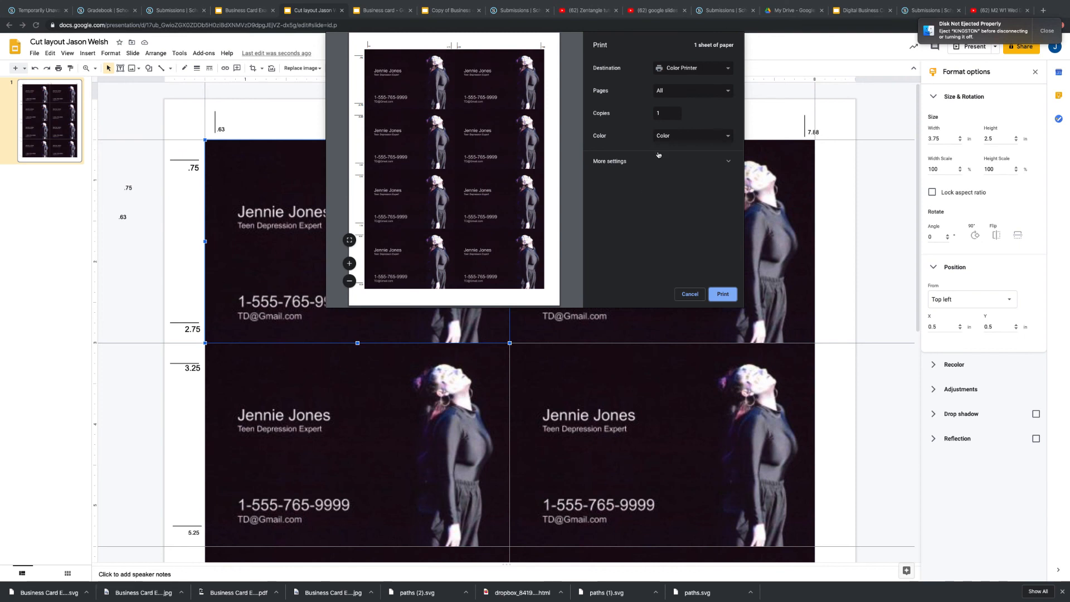
left_click(639, 163)
left_click(672, 230)
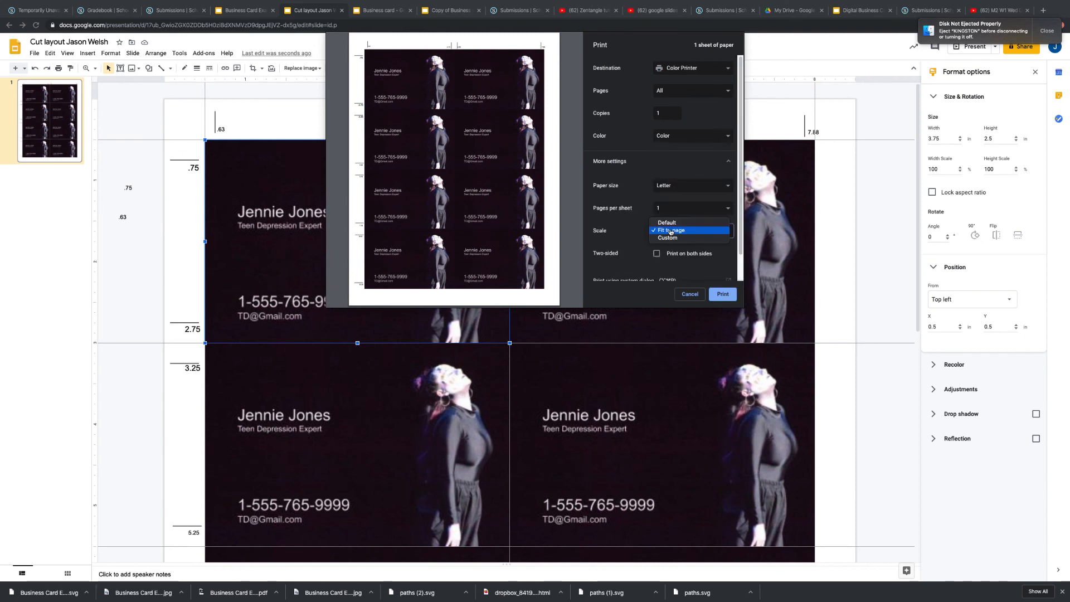
left_click(672, 223)
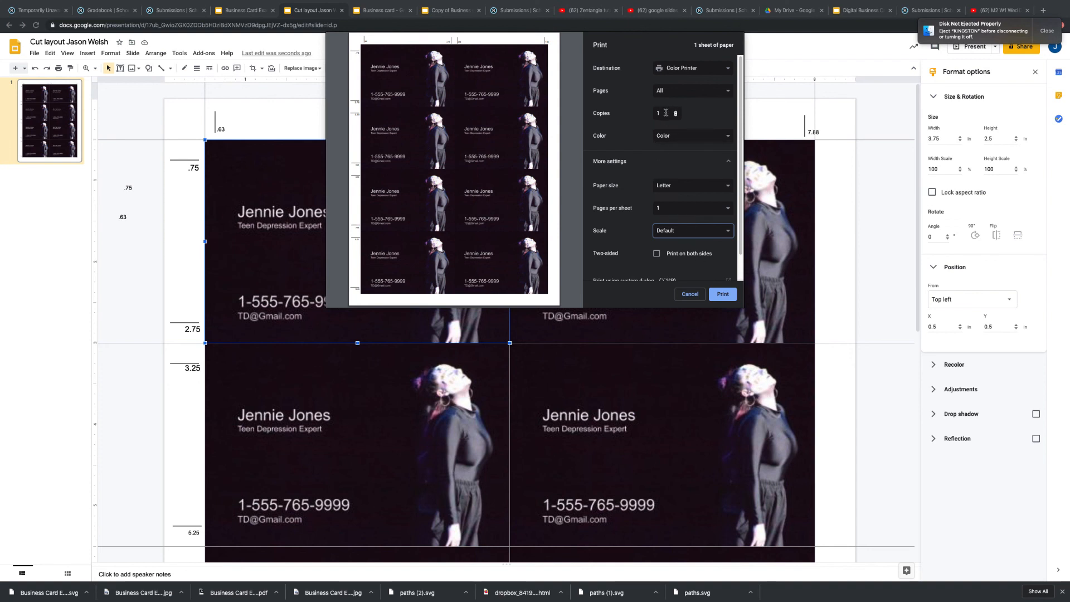
Keep the number of copies at 1 and print the sheet on the Color Printer
left_click(666, 113)
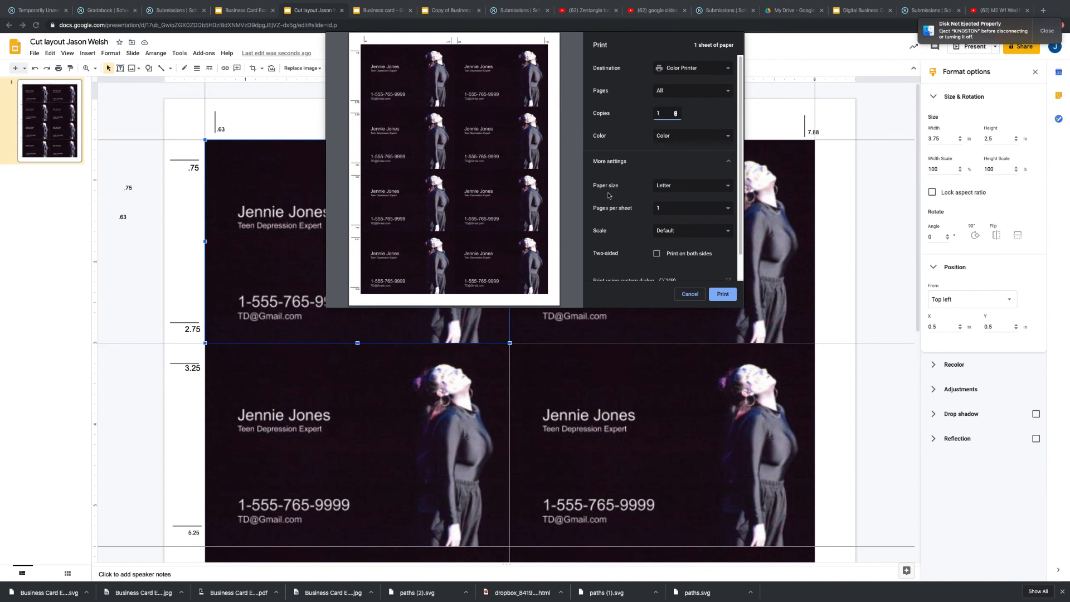
left_click_drag(739, 217, 740, 247)
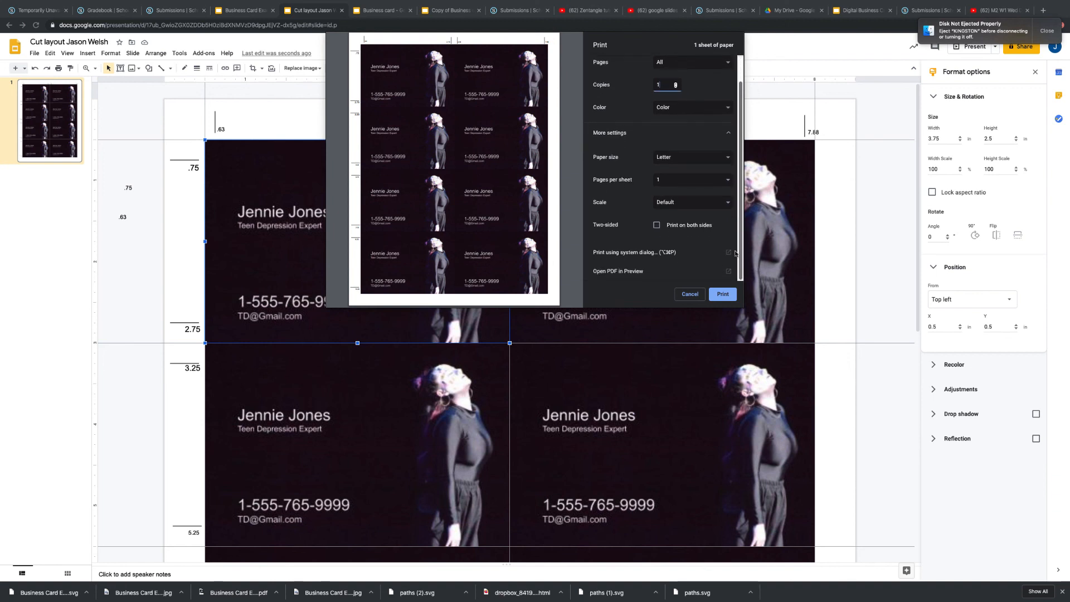
double_click(657, 84)
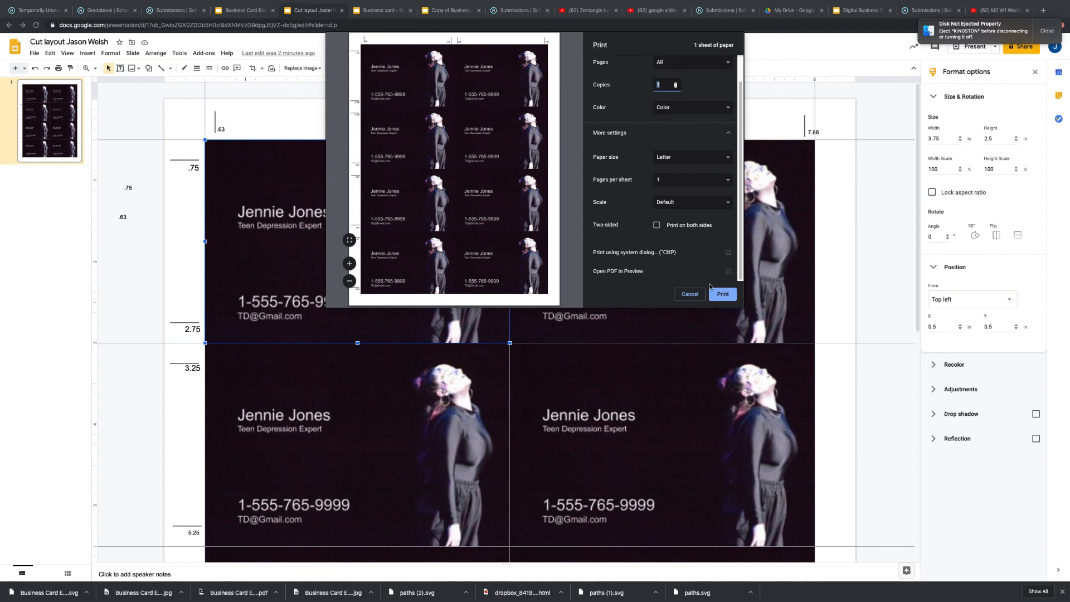
left_click(725, 295)
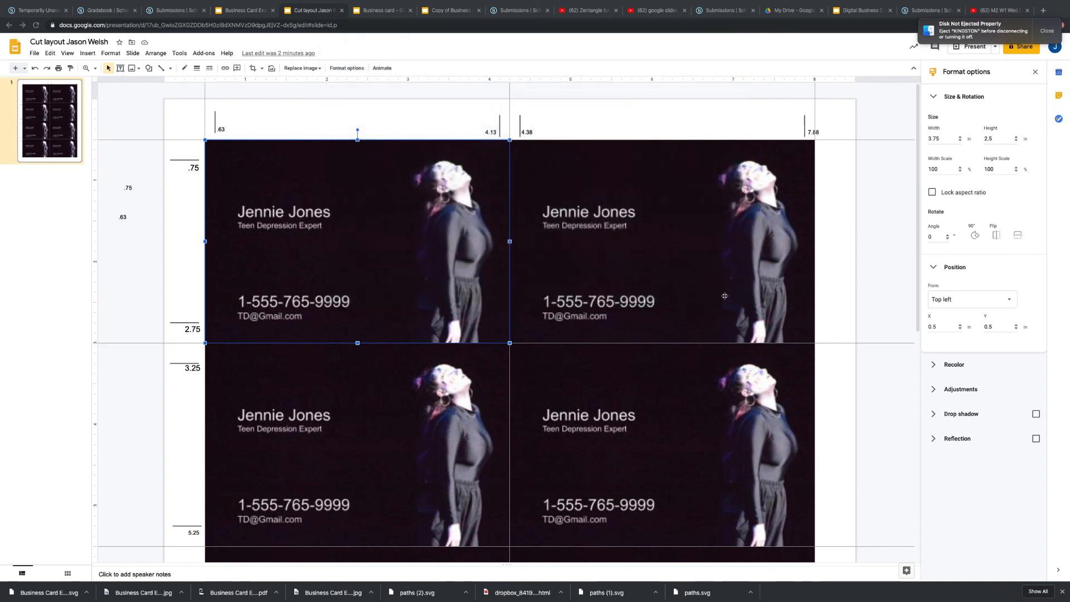